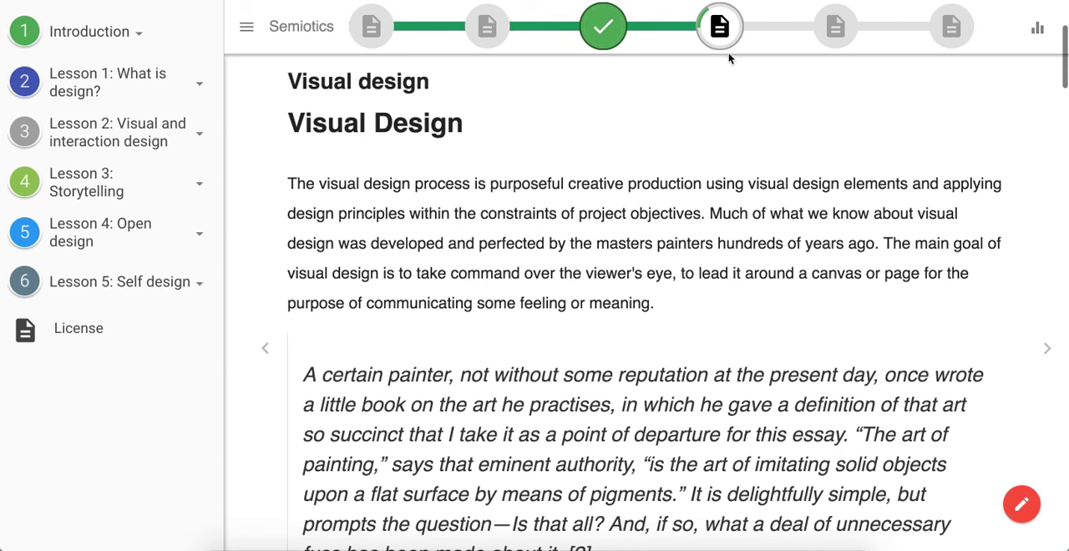
- Page forward through the lesson to Semiotics, back to Interaction design, and forward again to Discursive design
left_click(1048, 349)
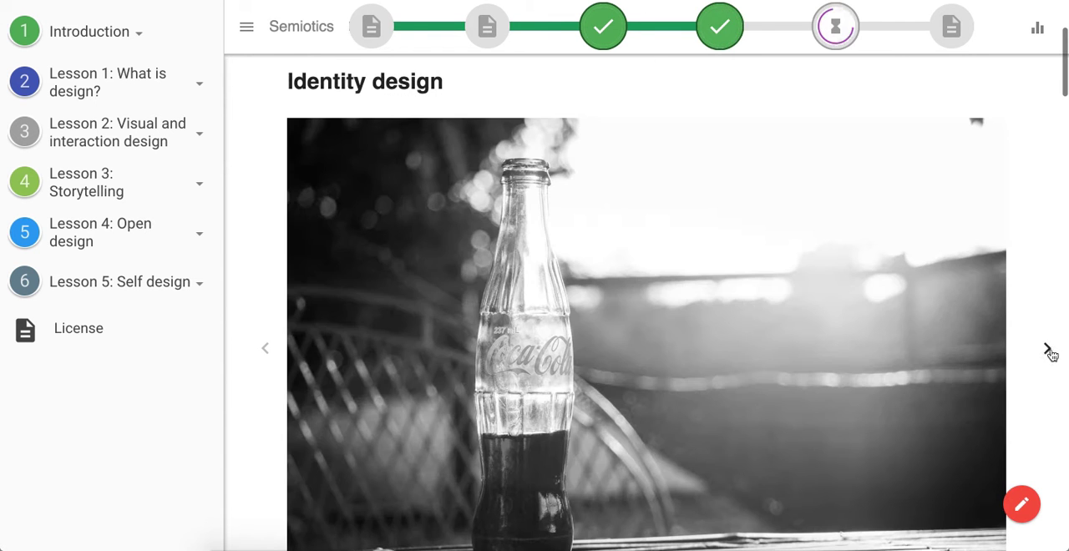
left_click(1047, 351)
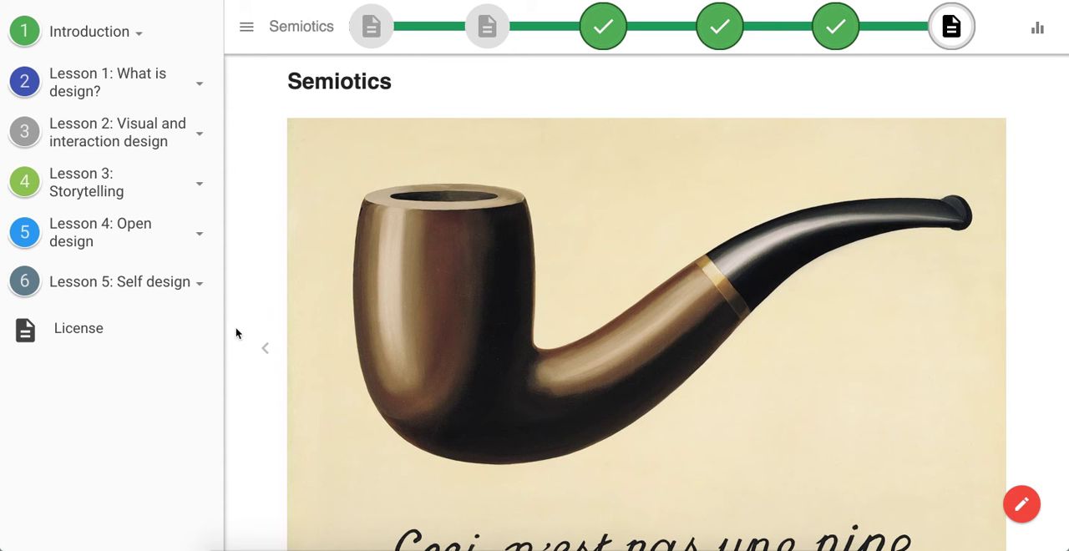
left_click(264, 350)
left_click(266, 351)
left_click(266, 351)
left_click(266, 350)
left_click(264, 349)
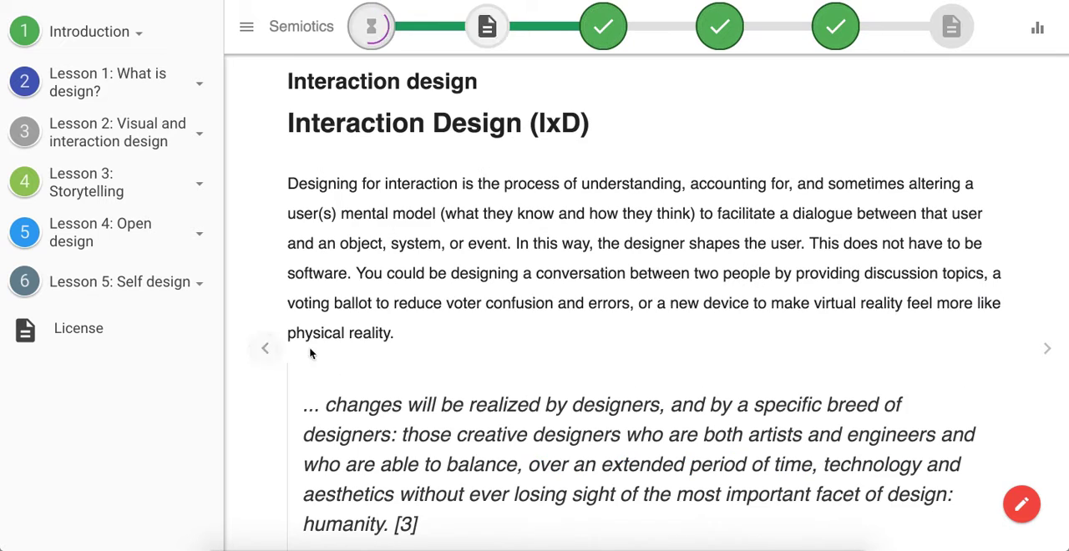
left_click(1048, 351)
left_click(1048, 350)
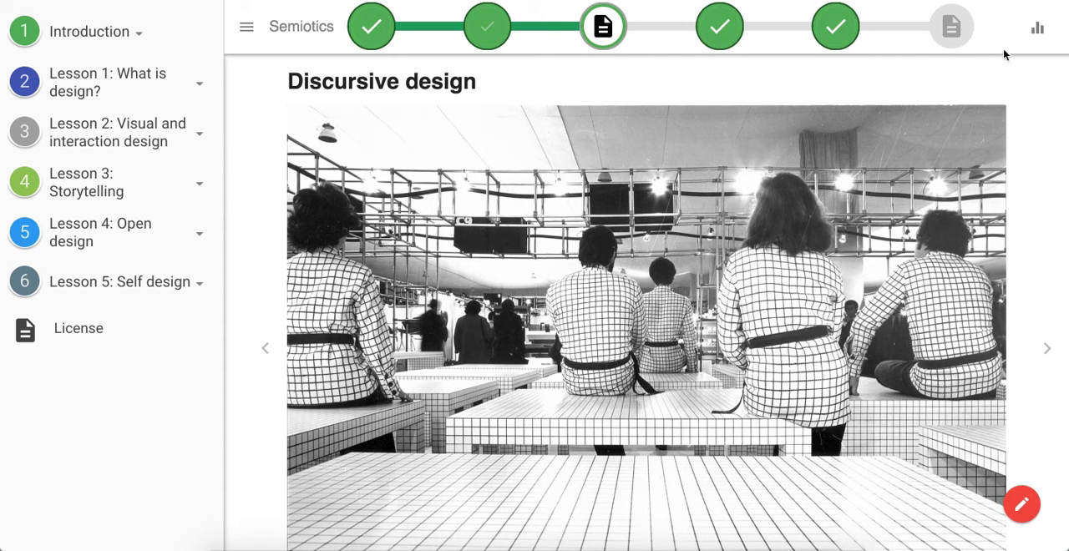
- Open the Semiotics page from the lesson progress tracker and turn on authoring mode
left_click(951, 30)
scroll(701, 269, "down", 20)
scroll(710, 321, "up", 9)
scroll(686, 346, "up", 10)
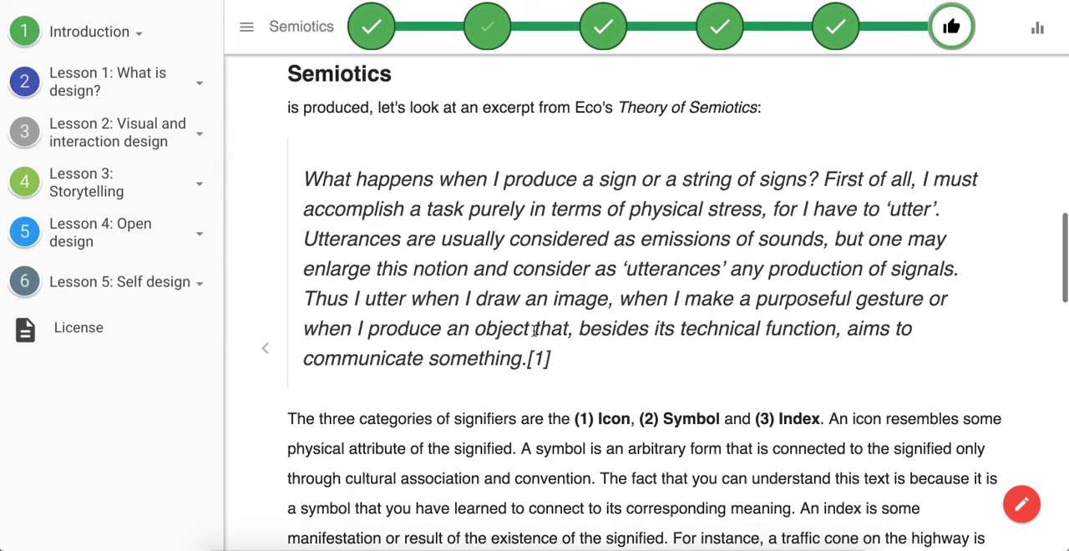
scroll(894, 458, "up", 4)
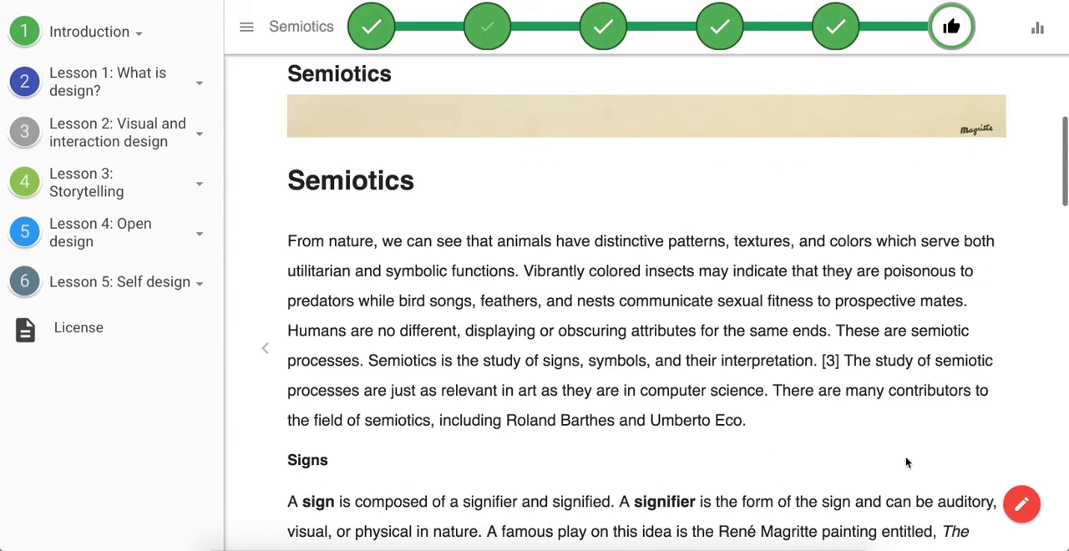
left_click(1021, 503)
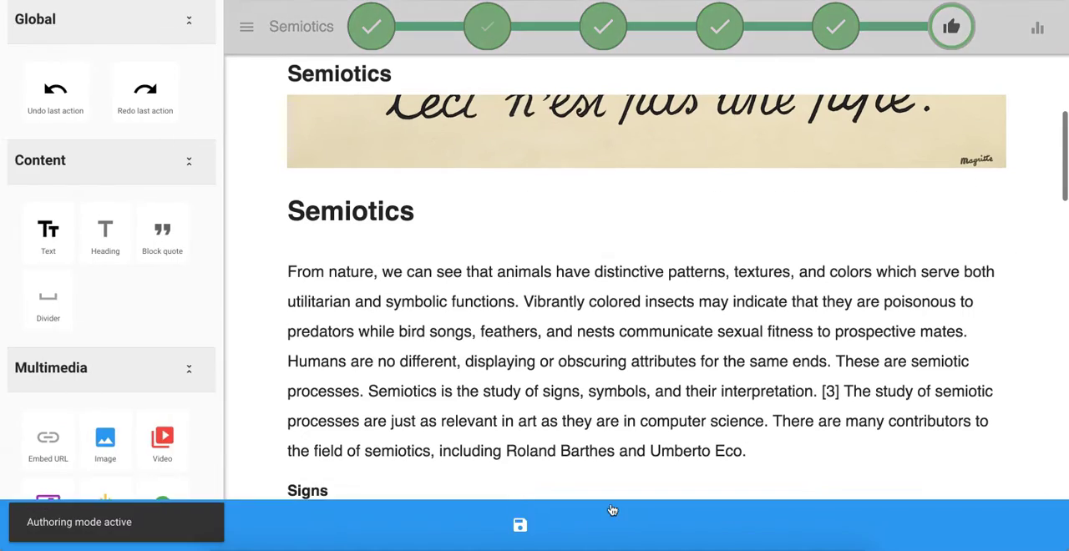
- Link the word "animals" in the opening Semiotics paragraph to a Google web address
left_click(420, 354)
scroll(359, 326, "up", 1)
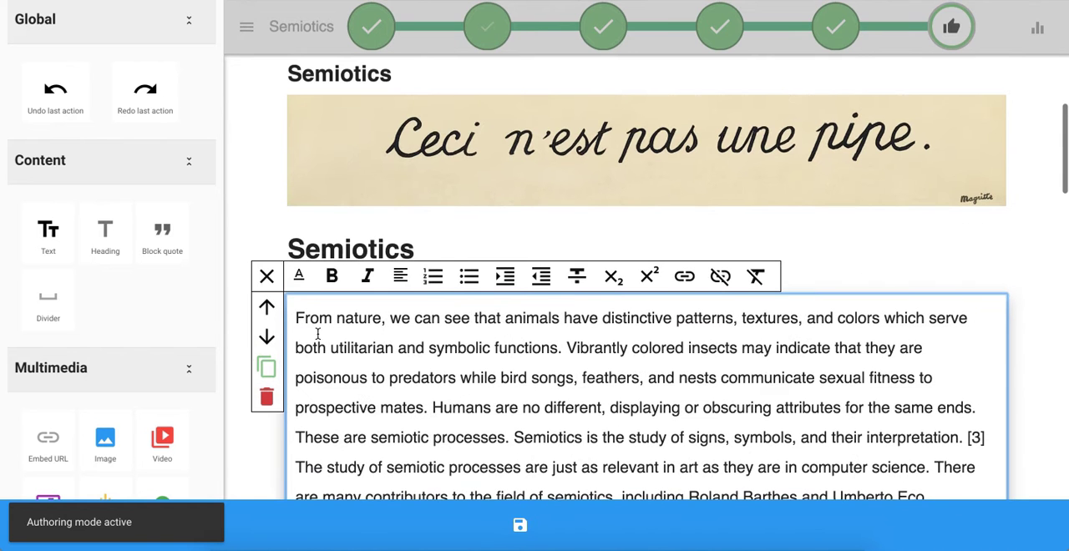
double_click(531, 319)
left_click(690, 278)
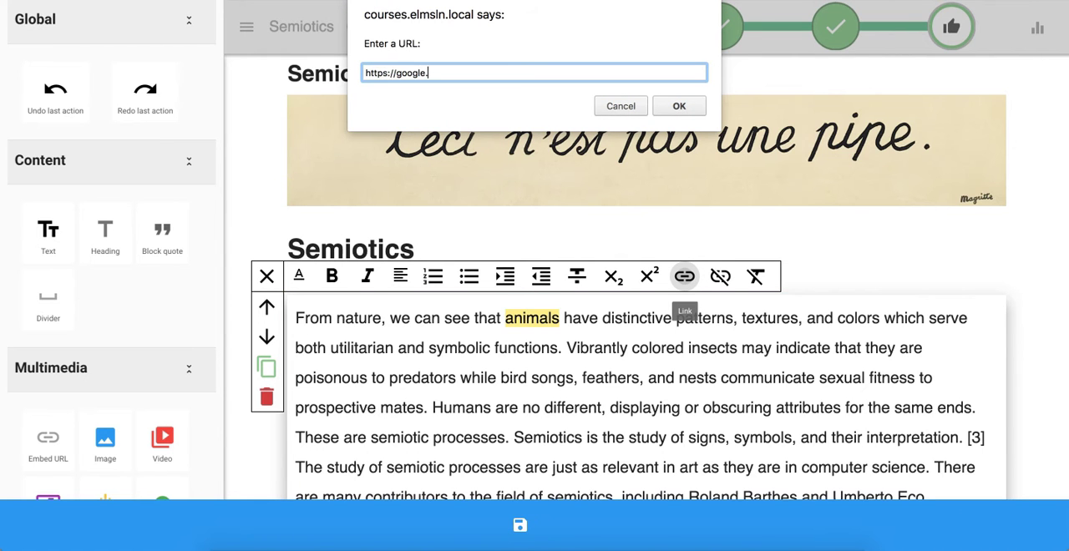
key("Return")
left_click(678, 329)
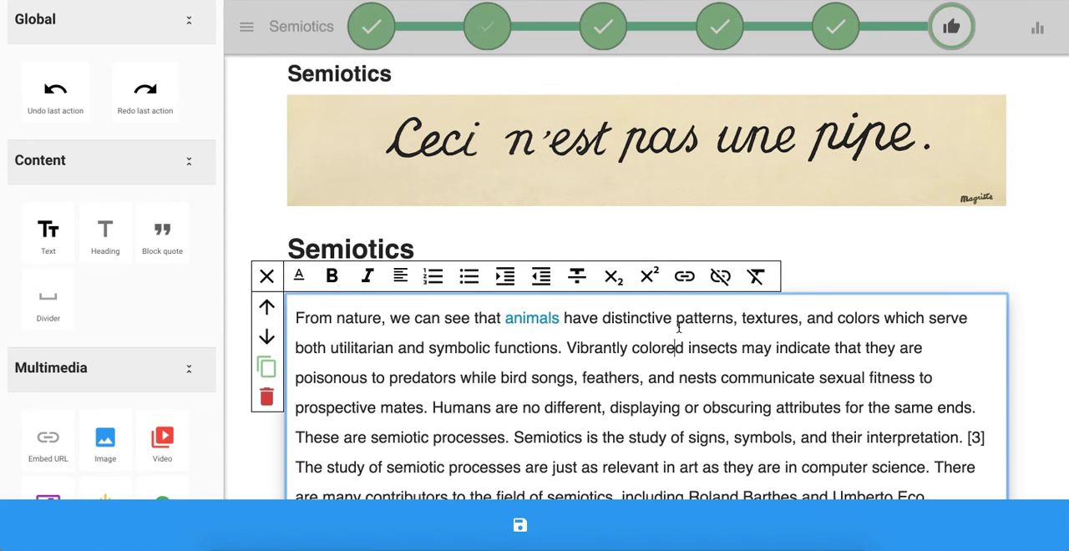
- Remove the link from the word "animals" in the opening paragraph
left_click(531, 320)
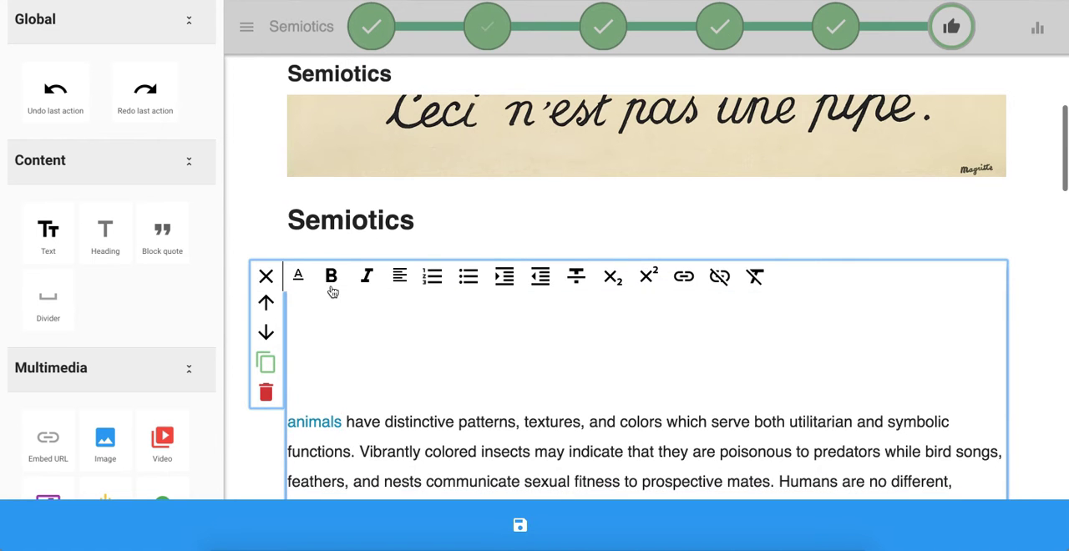
left_click(258, 281)
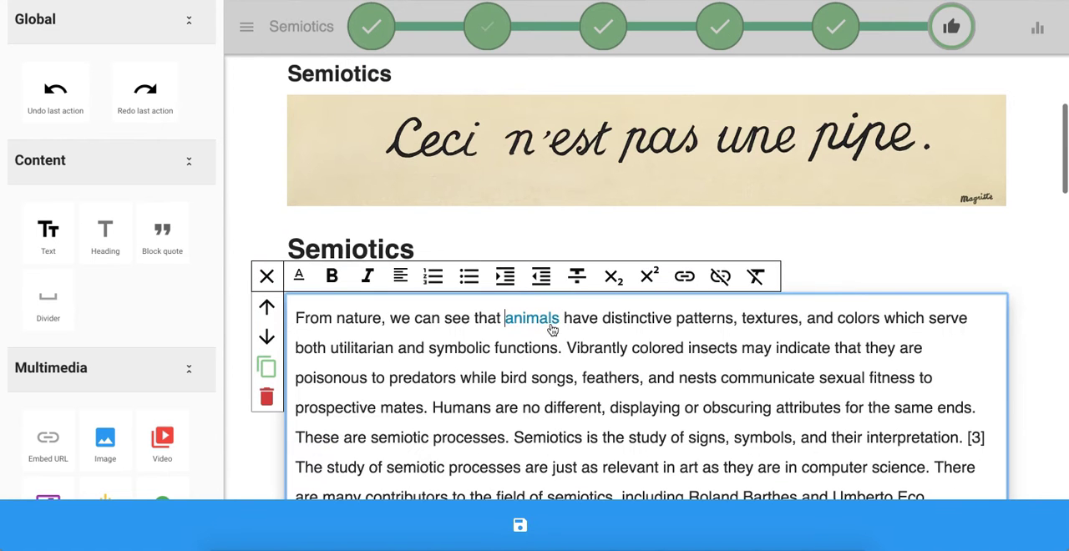
left_click_drag(560, 320, 504, 321)
left_click(720, 276)
left_click(666, 342)
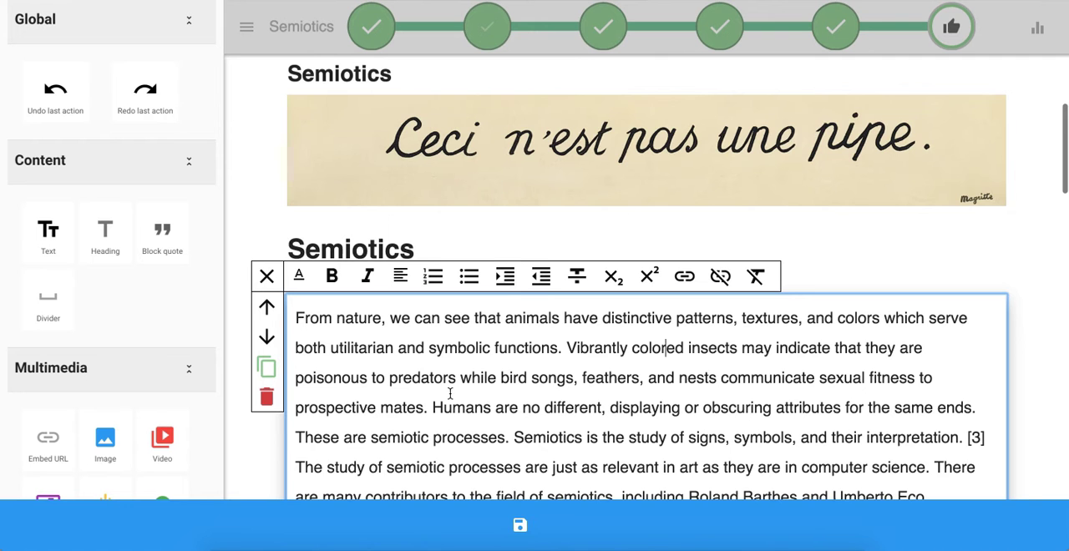
- Split the opening paragraph inside the word "symbolic" after "symb" and insert blank lines between the two parts
scroll(436, 406, "down", 1)
scroll(436, 406, "down", 1)
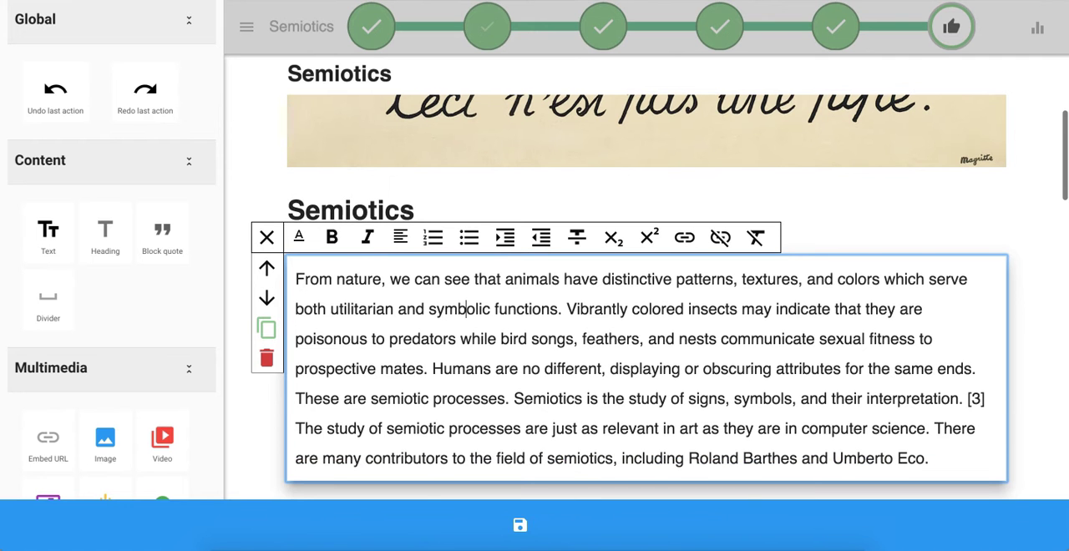
key("Return")
key("Return")
left_click(439, 344)
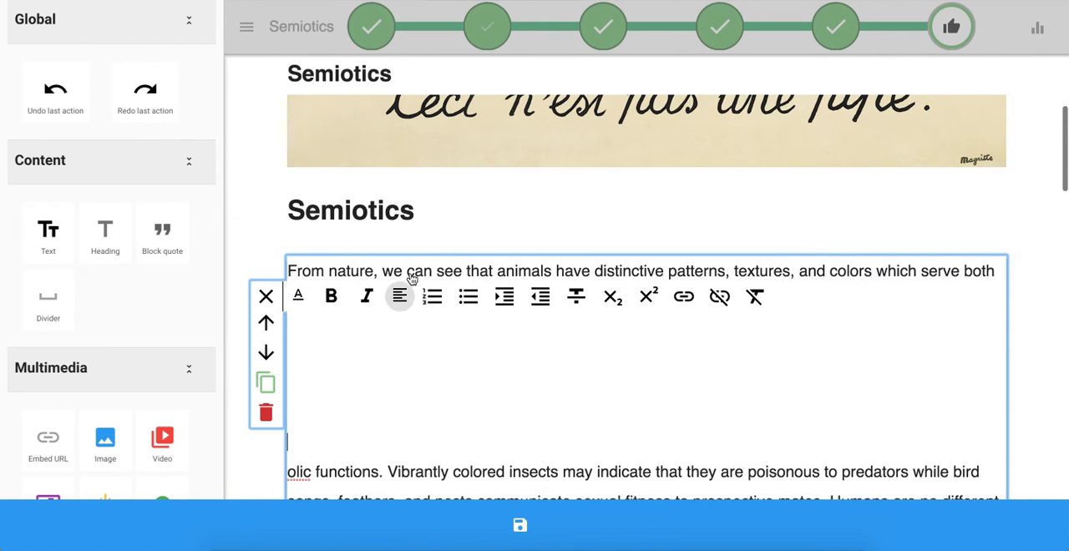
scroll(421, 300, "down", 1)
left_click(258, 279)
scroll(484, 393, "up", 3)
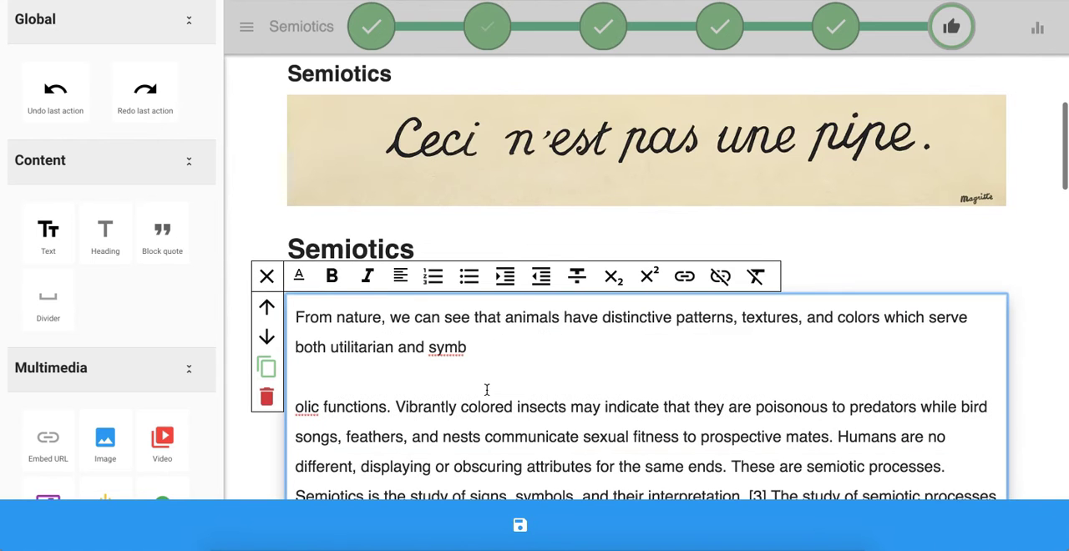
key("Return")
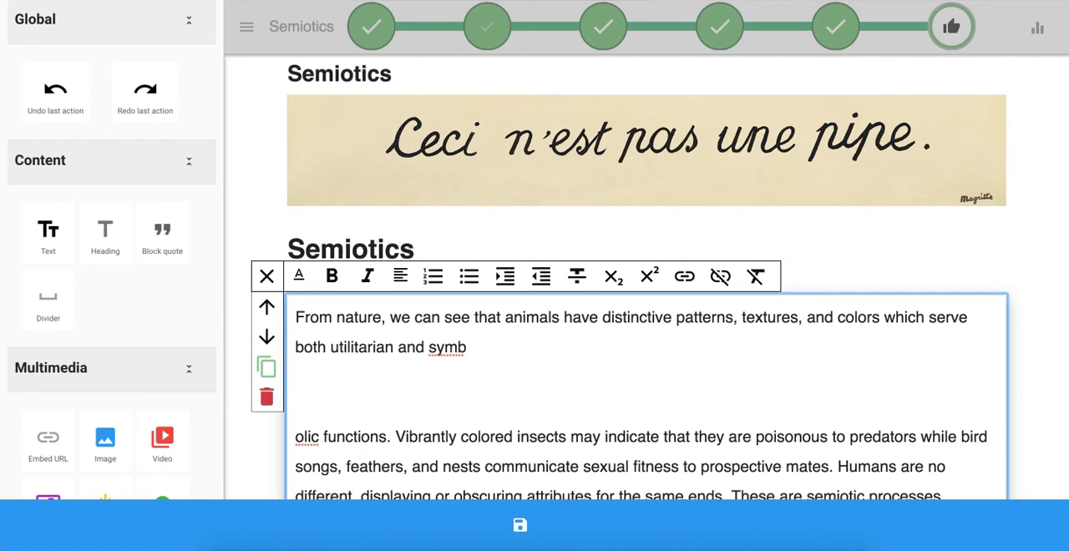
- Insert a numbered list in the paragraph gap with the items "Double event currently" and "more list items here"
type("Double event currently")
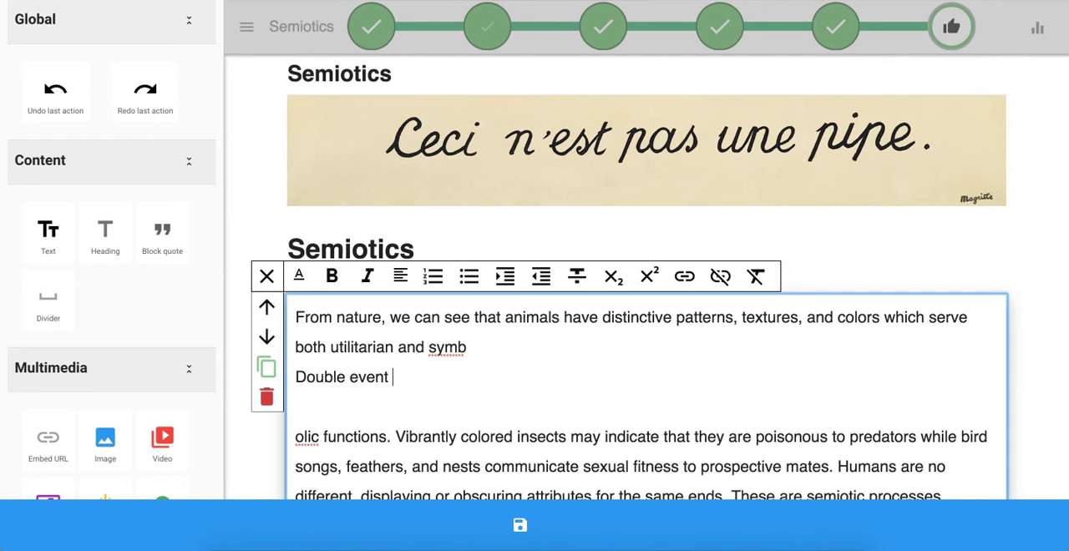
left_click(433, 277)
type("tly")
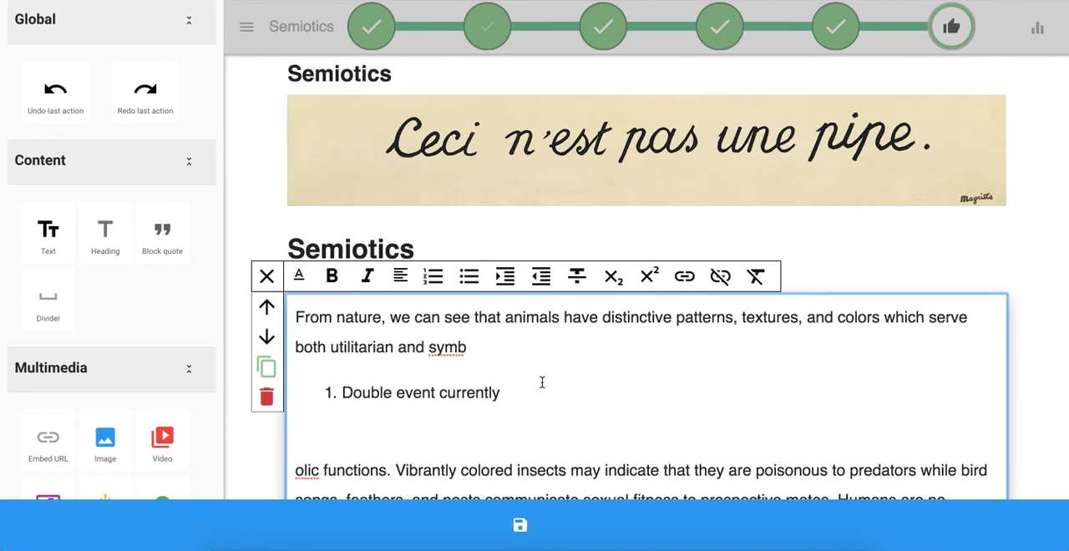
key("Return")
type("more list items here")
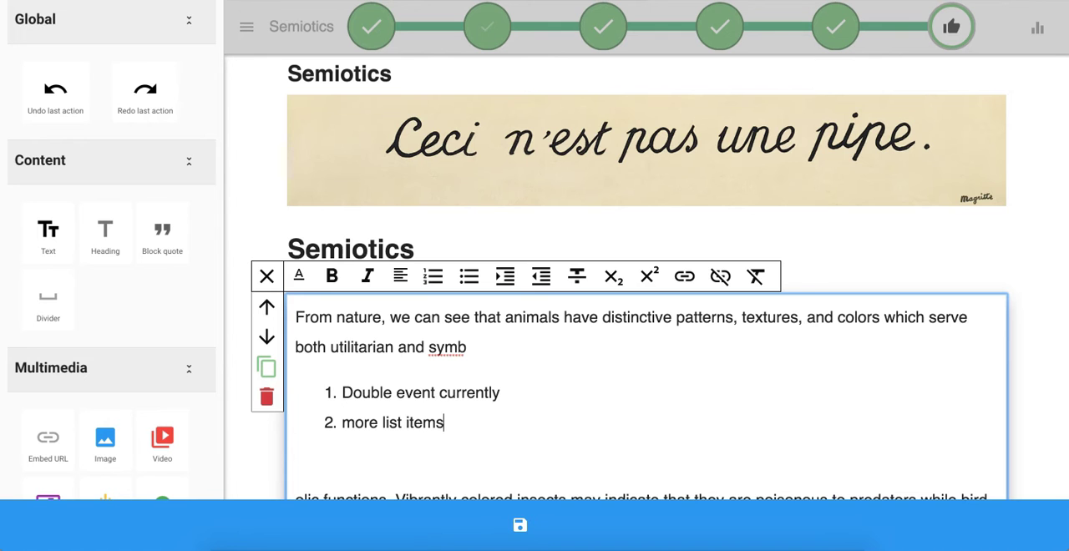
- Add an indented bulleted sublist under the second numbered item with the entries "BULLETS" and "fdsfsfs"
key("Return")
left_click(505, 275)
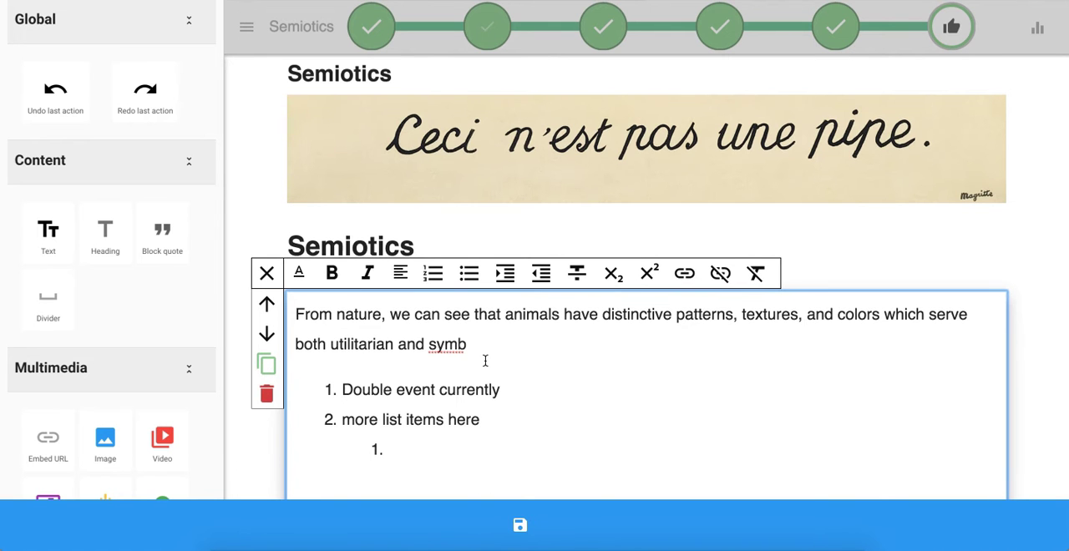
left_click(468, 273)
type("fdsfsfs")
key("Return")
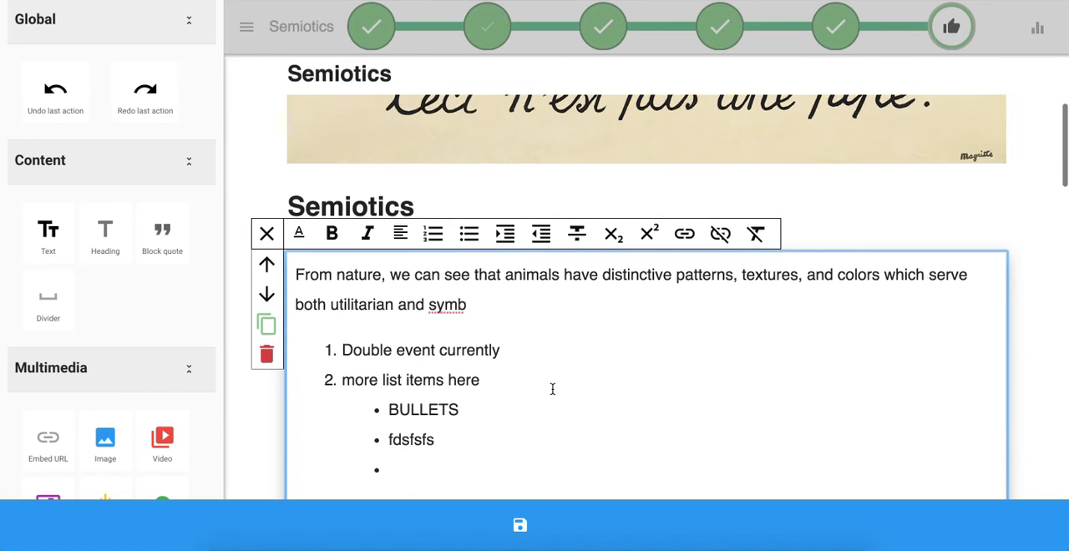
- Outdent the empty bullet to the numbered level and enter "Option 3" as the third list item
left_click(541, 235)
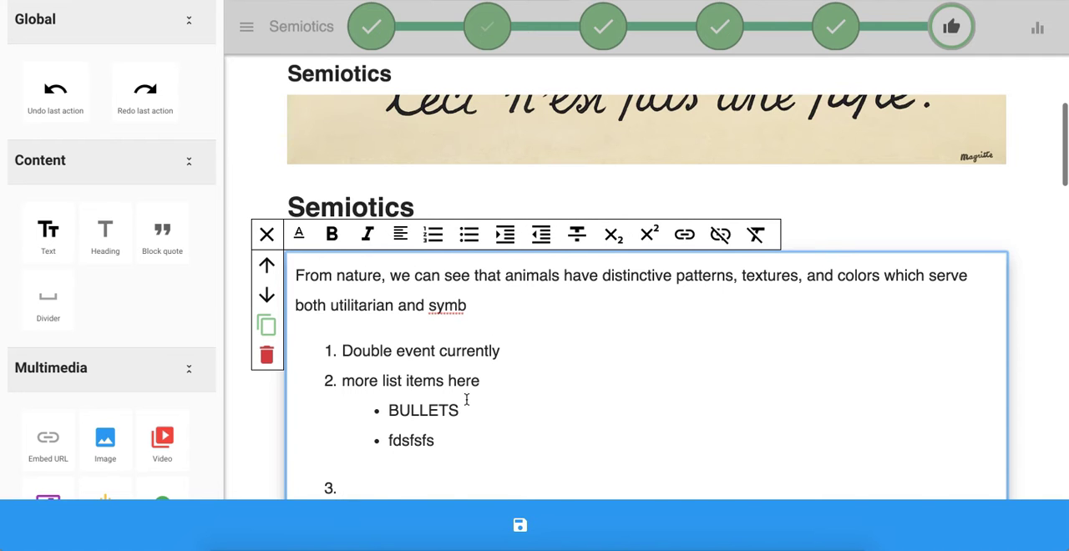
scroll(427, 281, "down", 1)
type("Option 3")
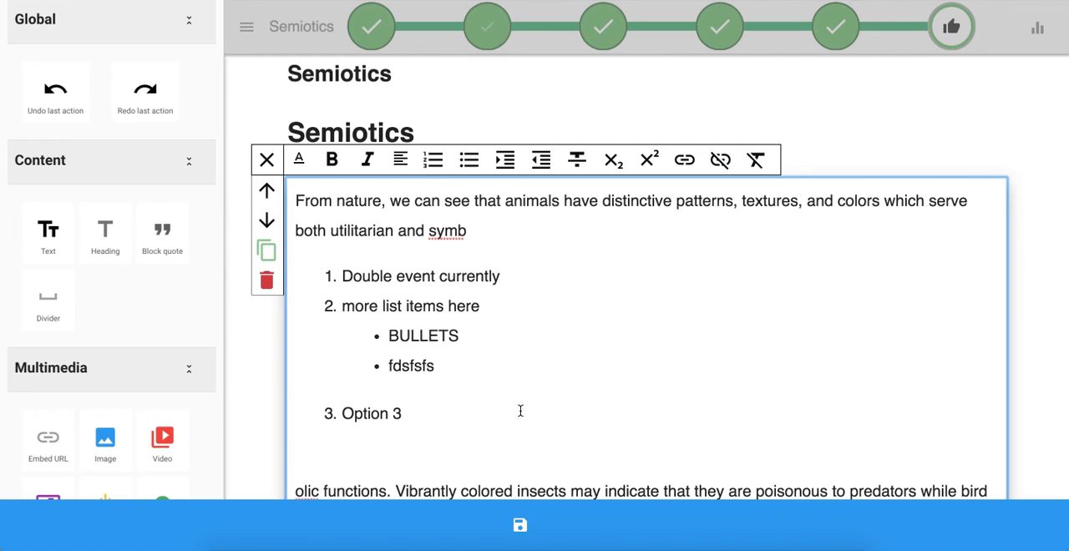
- Try the Title and Content heading formats on the opening text block and restore Normal text
left_click(509, 350)
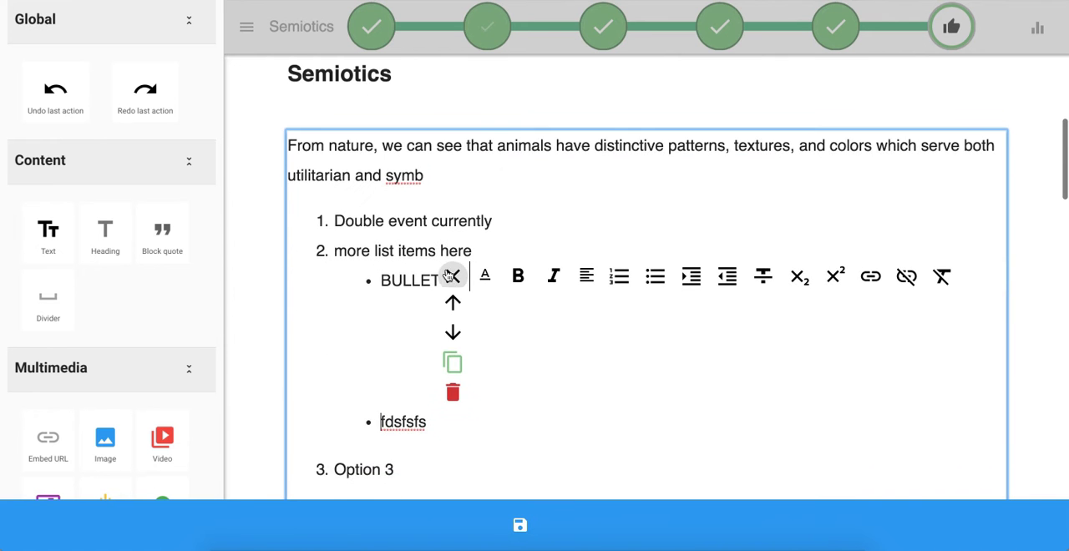
left_click(453, 274)
scroll(385, 262, "up", 2)
left_click(311, 277)
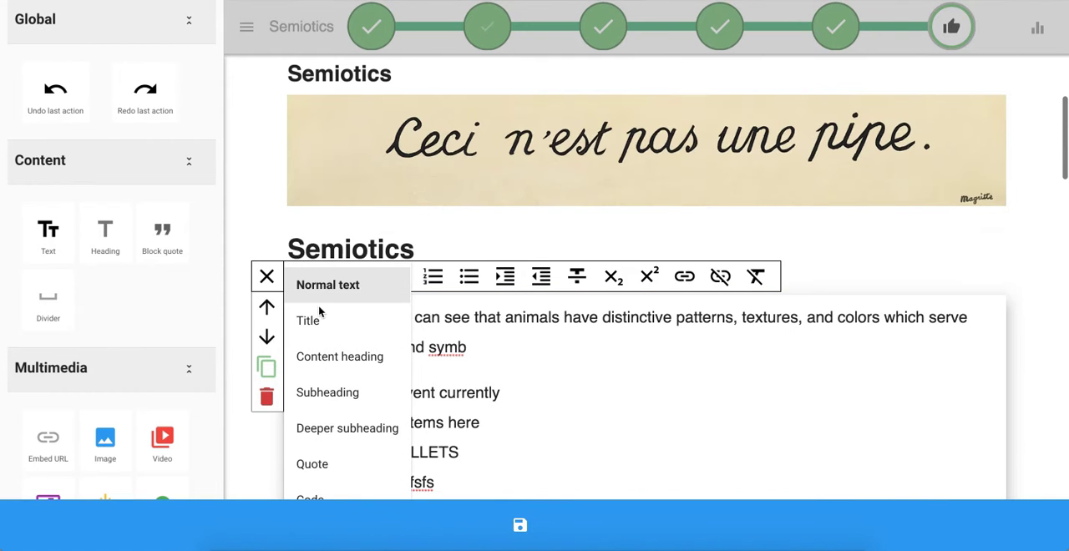
left_click(351, 332)
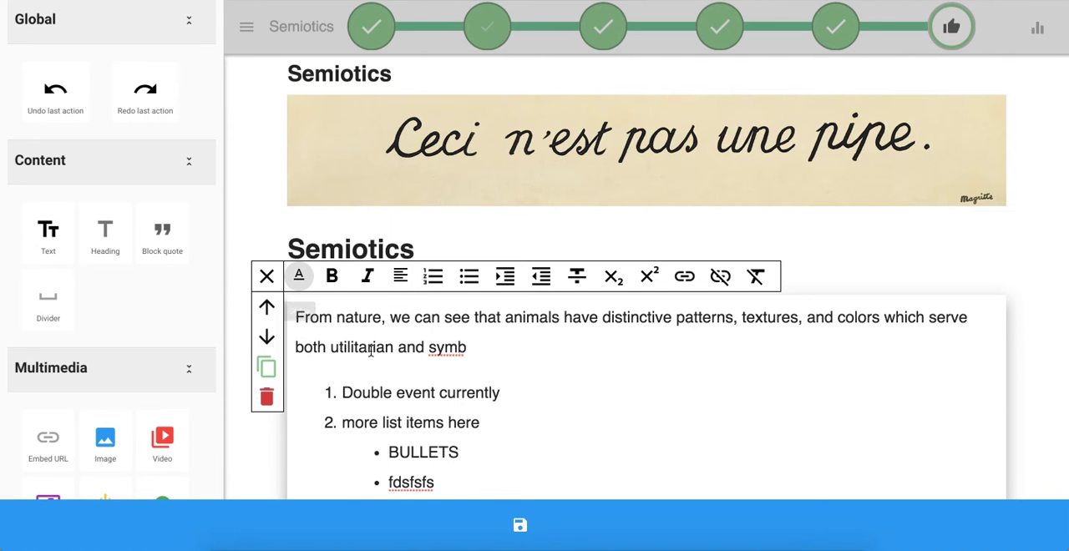
left_click(297, 284)
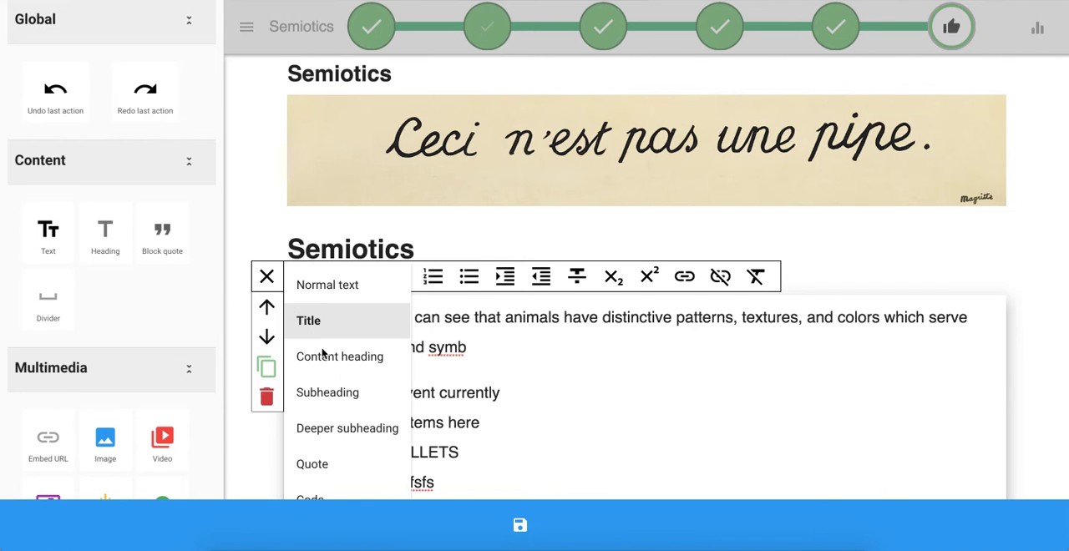
left_click(323, 354)
left_click(298, 276)
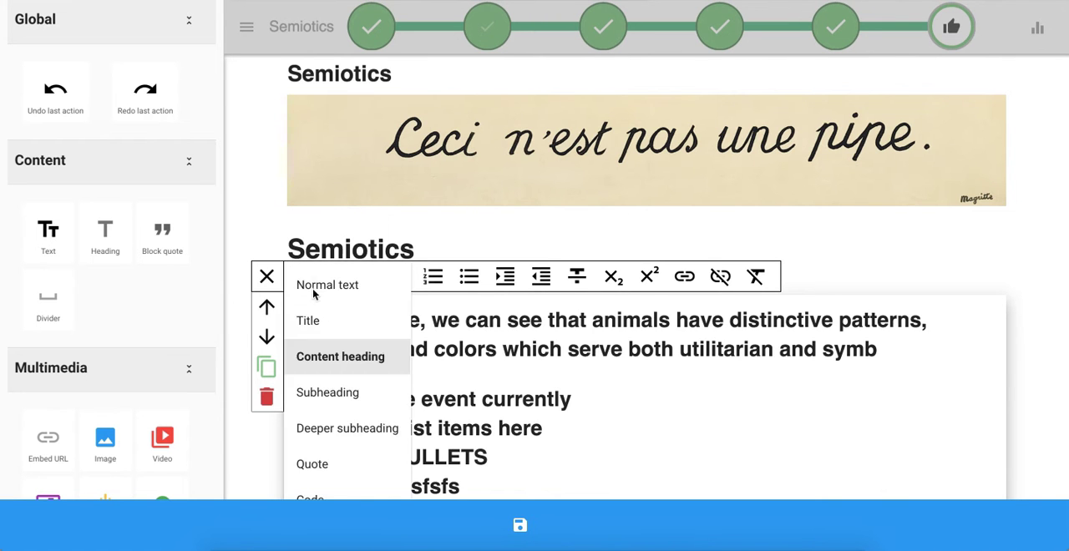
left_click(307, 287)
- Try the Deeper subheading and Quote formats on the opening text block and return it to Normal text
left_click(298, 277)
left_click(324, 428)
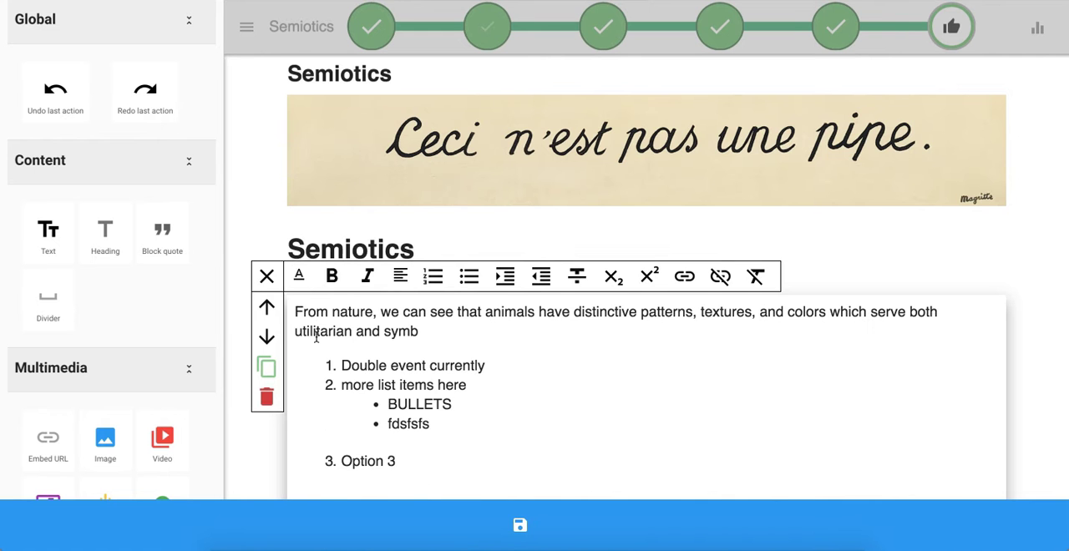
left_click(297, 276)
left_click(330, 459)
left_click(299, 276)
left_click(318, 286)
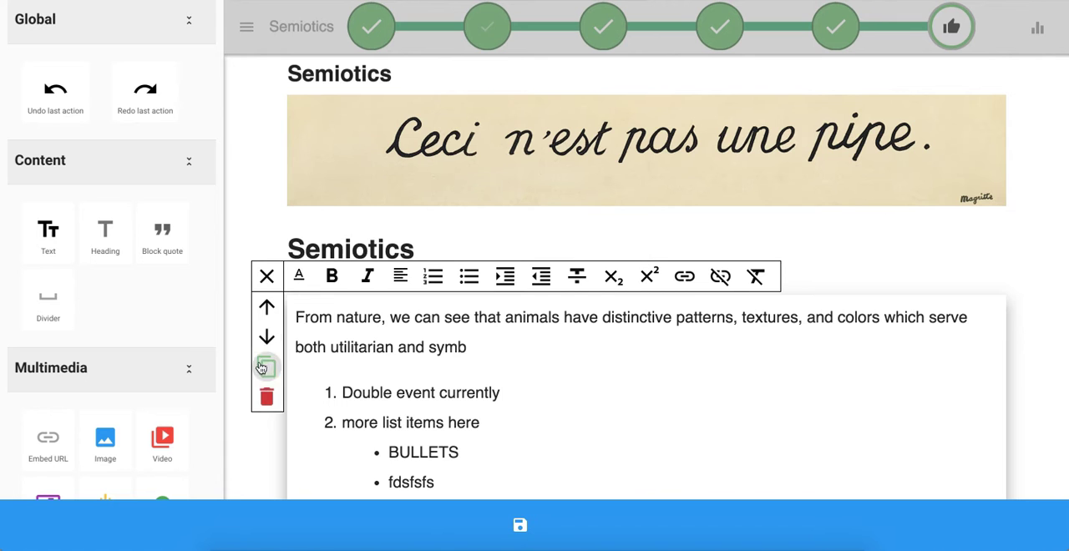
- Move the opening text block up above the Semiotics heading and finish editing it
left_click(266, 308)
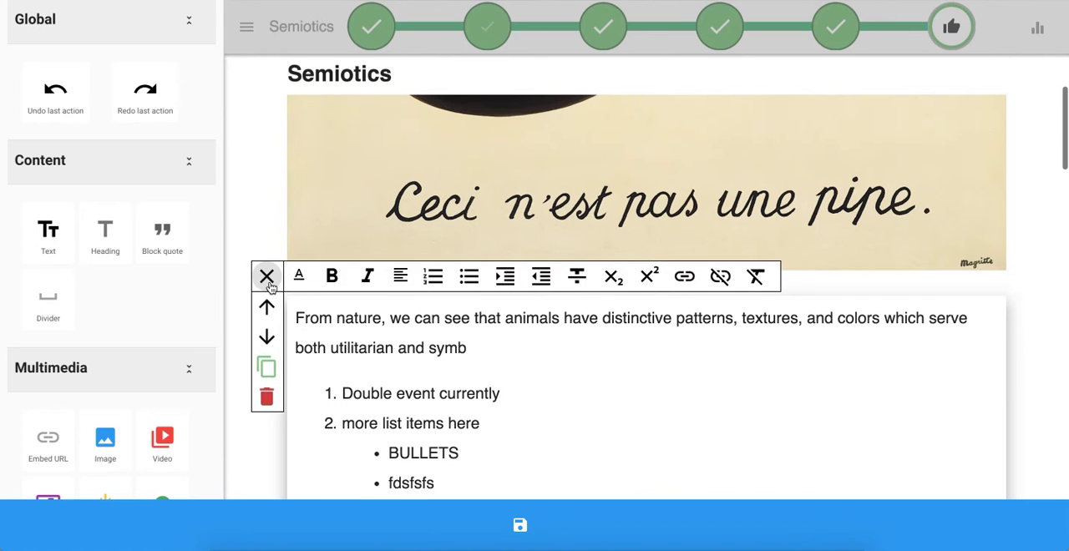
left_click(265, 274)
- Embed the btopro llc website by its URL at the end of the Semiotics page
left_click(139, 167)
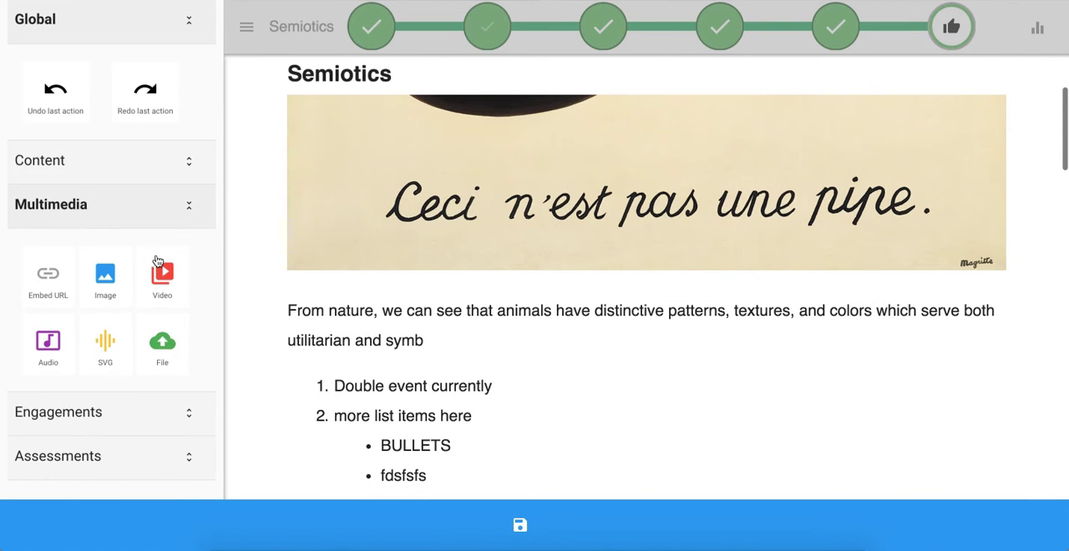
left_click(48, 279)
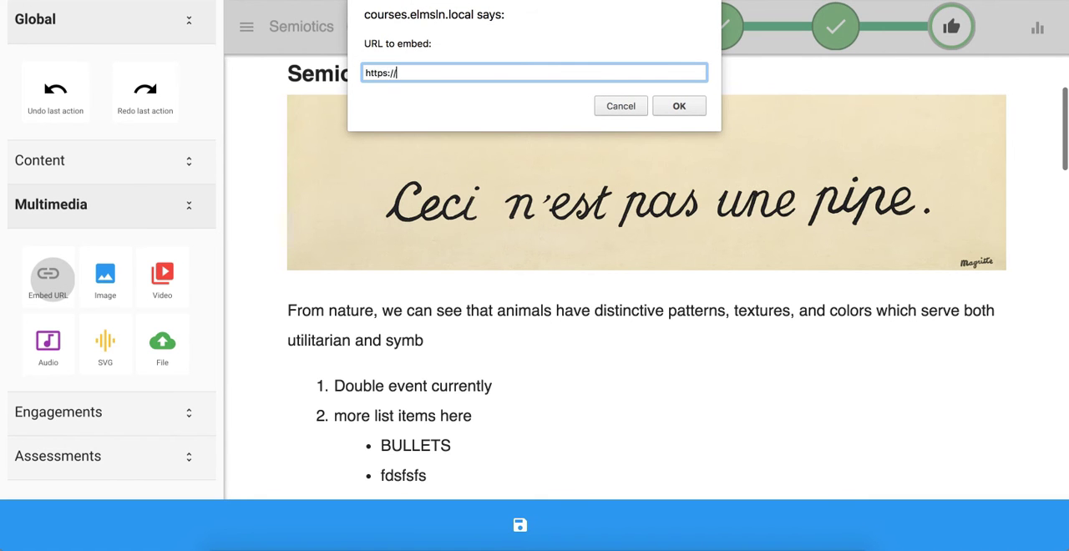
key("Return")
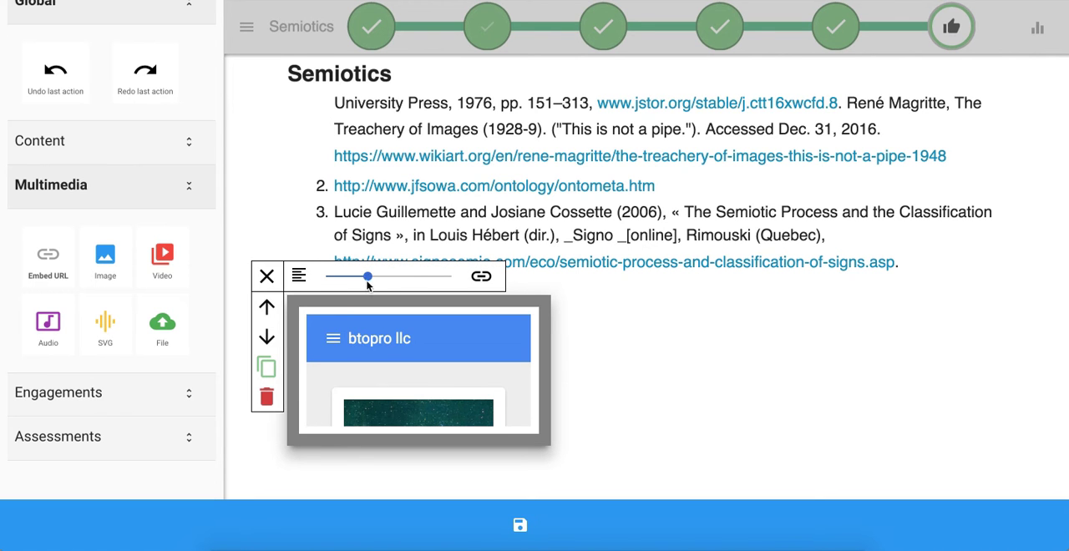
left_click_drag(364, 281, 451, 280)
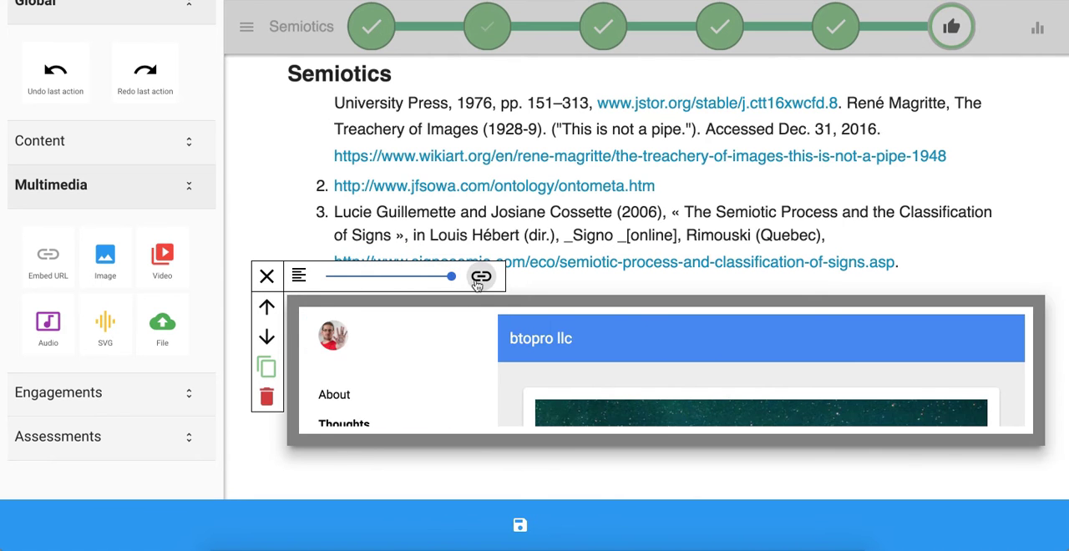
left_click(479, 278)
left_click(461, 74)
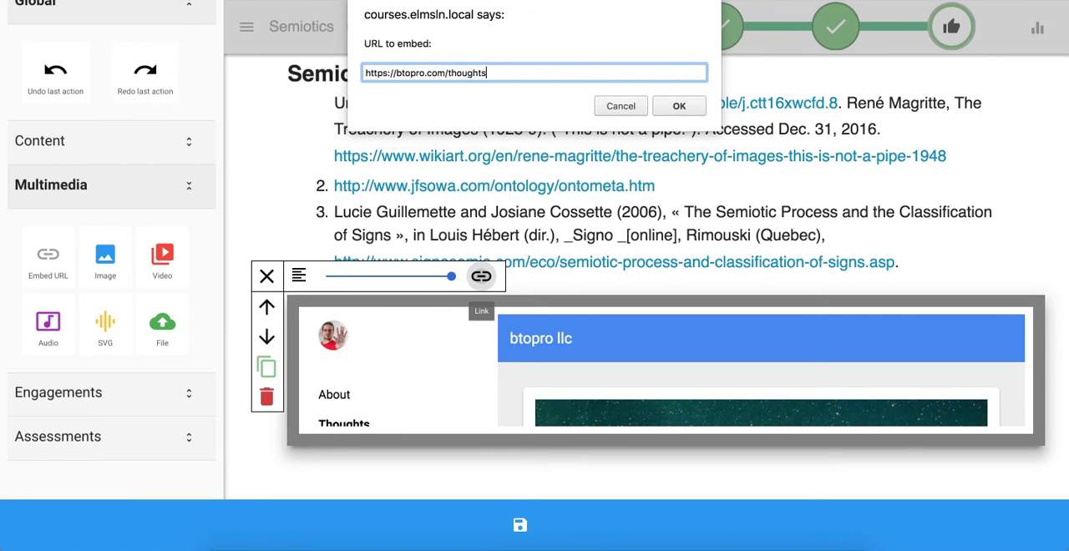
key("Return")
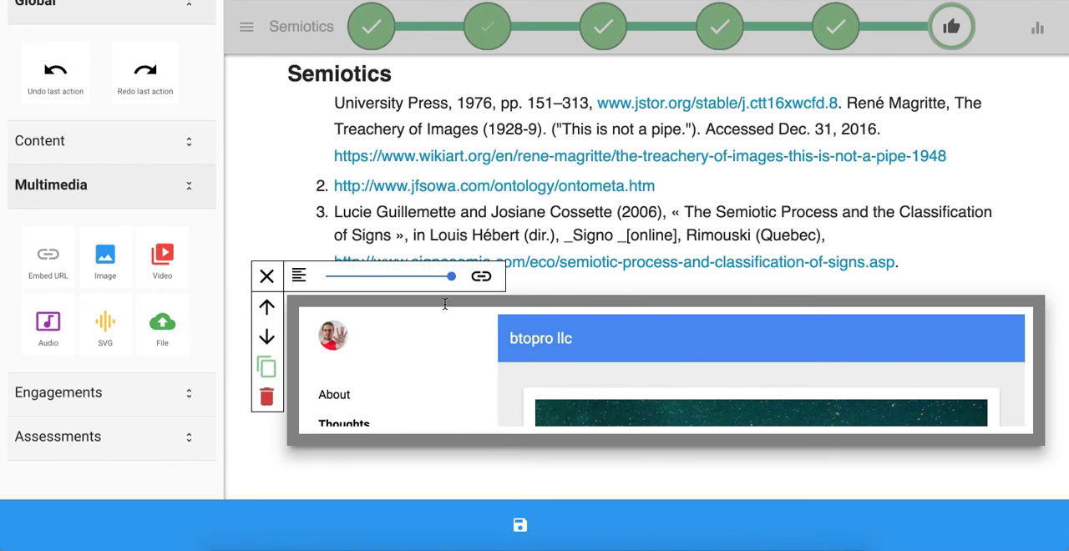
- Narrow the btopro llc embed to about half width and try it centred and right-aligned
left_click(398, 277)
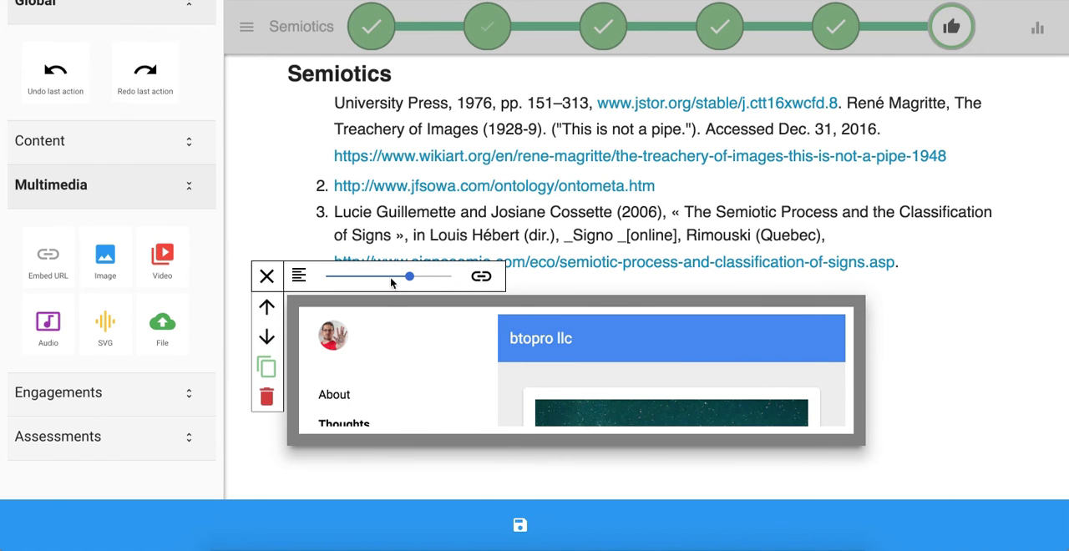
left_click(368, 276)
left_click(299, 276)
left_click(304, 328)
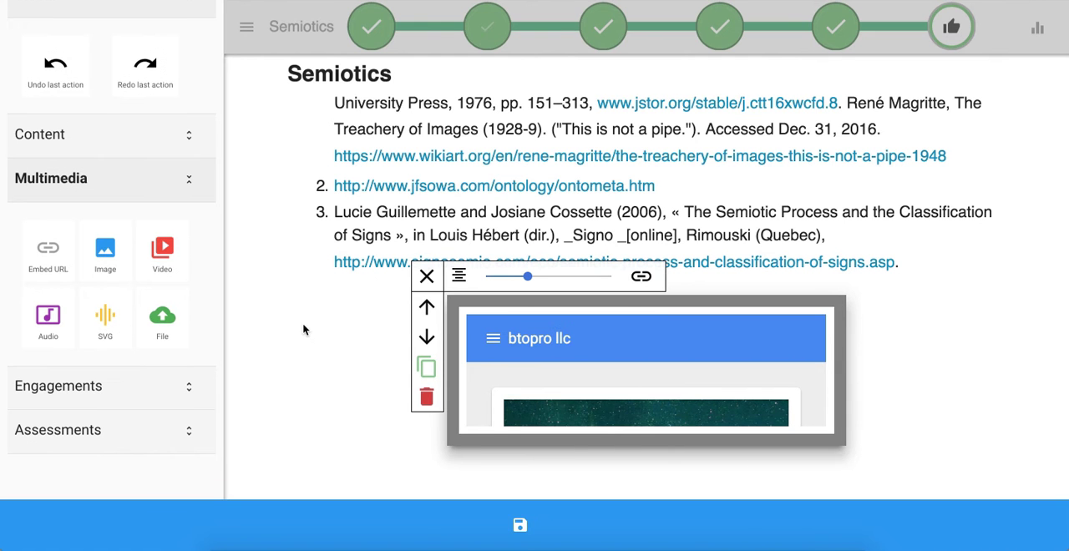
left_click(459, 279)
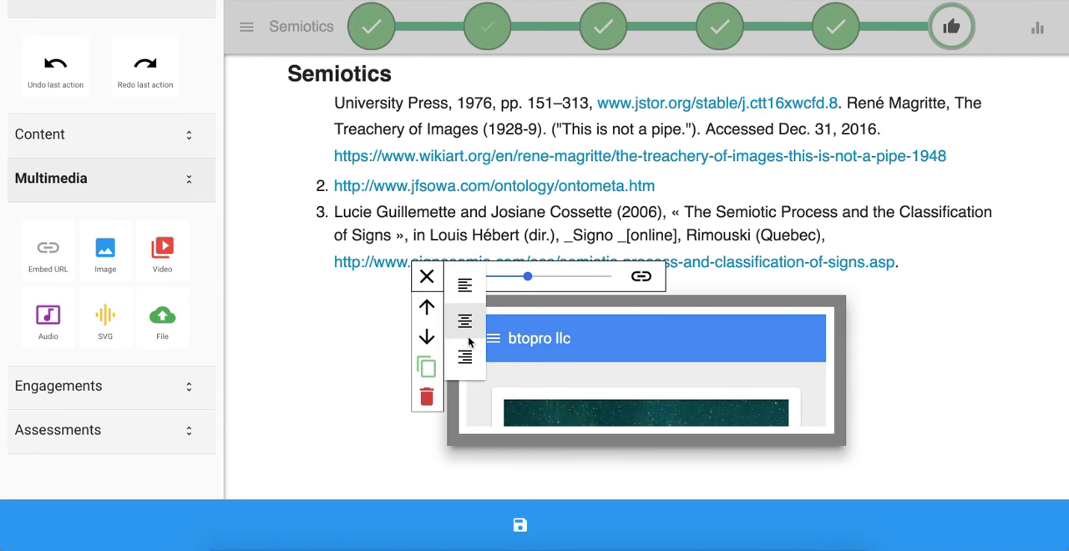
left_click(465, 354)
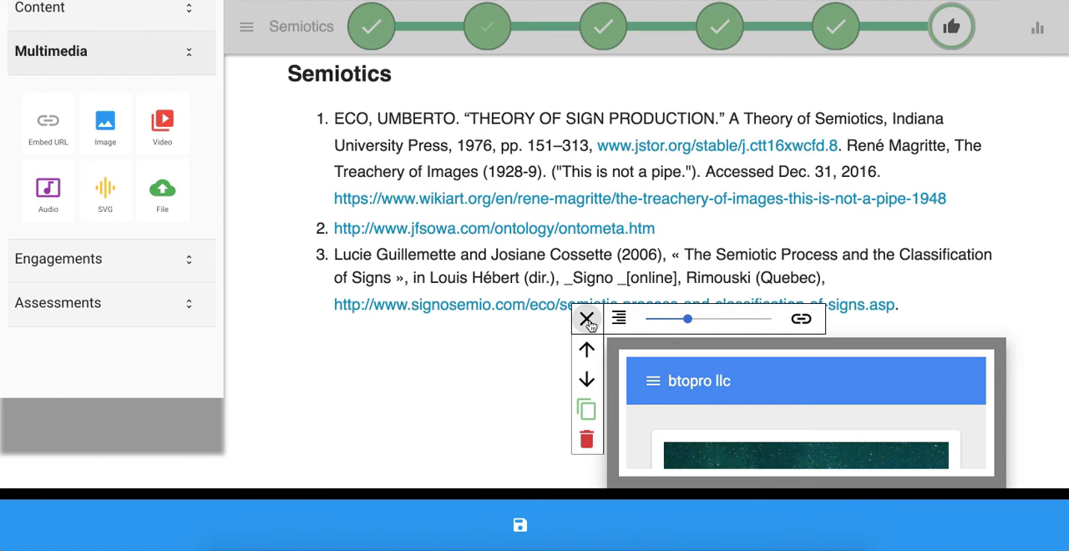
- Left-align the btopro llc embed and widen it to about three quarters of the text width
left_click(618, 320)
left_click(625, 331)
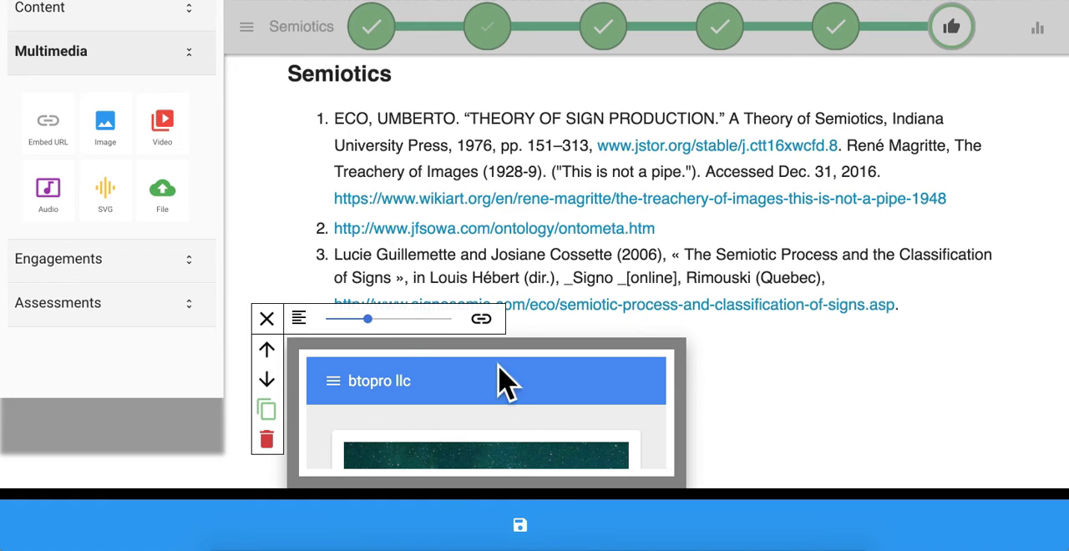
left_click_drag(367, 318, 410, 321)
- Right-align the btopro llc embed and try widths down to 25 before enlarging it to full width
left_click(302, 321)
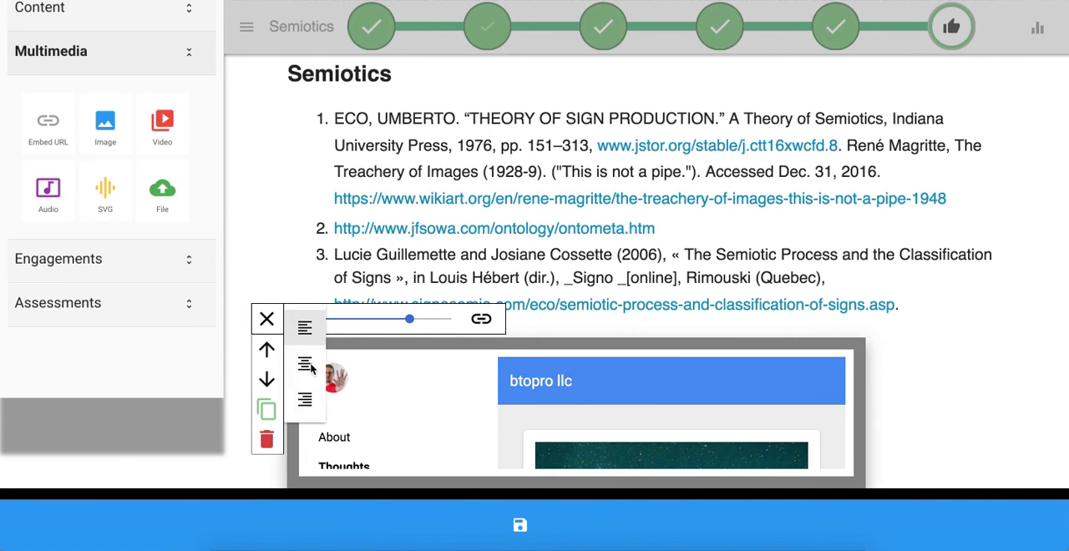
left_click(317, 401)
left_click_drag(555, 331, 509, 324)
left_click_drag(680, 323, 645, 325)
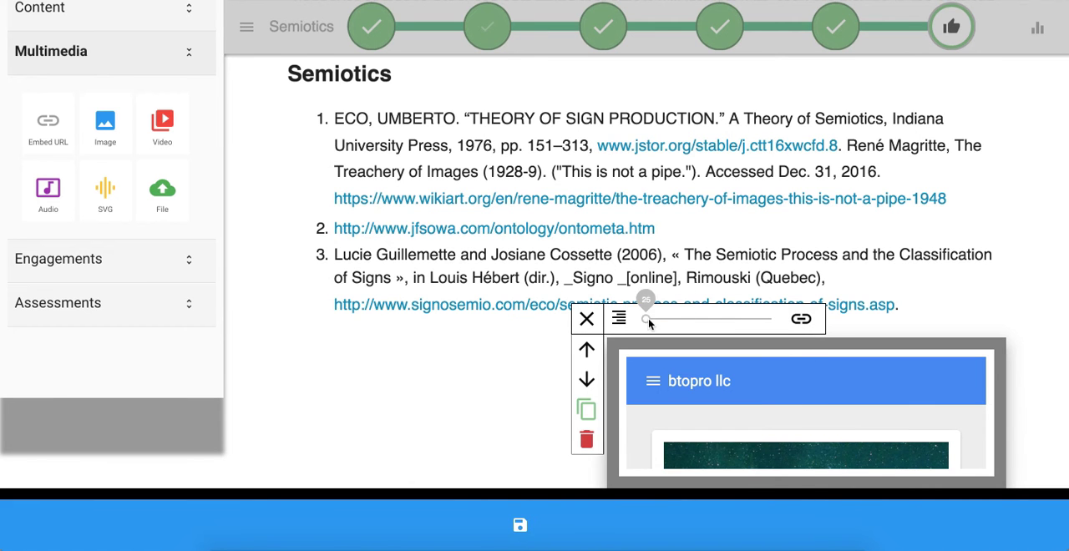
left_click_drag(825, 320, 948, 323)
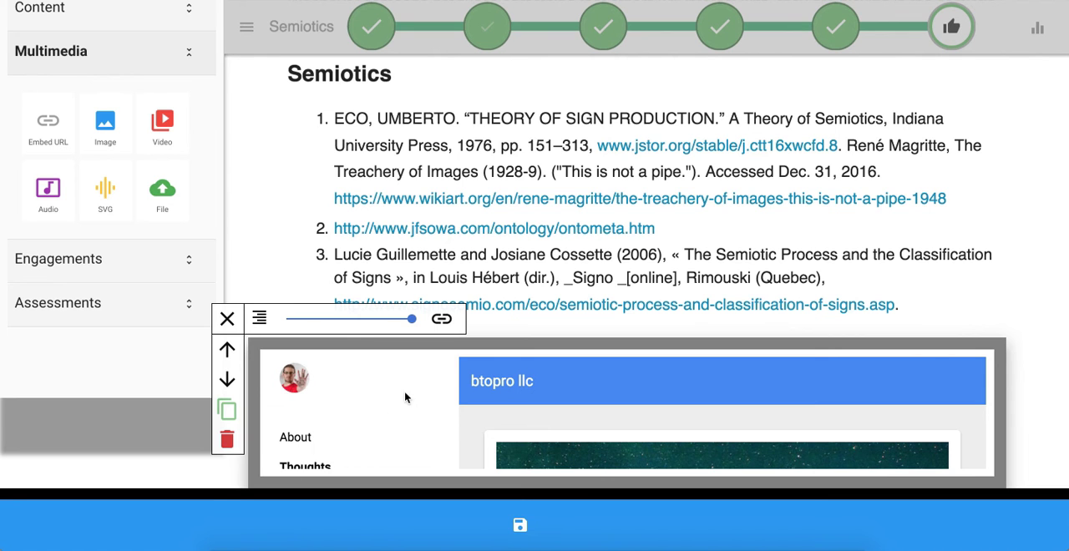
- Scroll through the embedded btopro llc site and delete the embed from the page
left_click(234, 319)
scroll(551, 429, "down", 2)
left_click(510, 360)
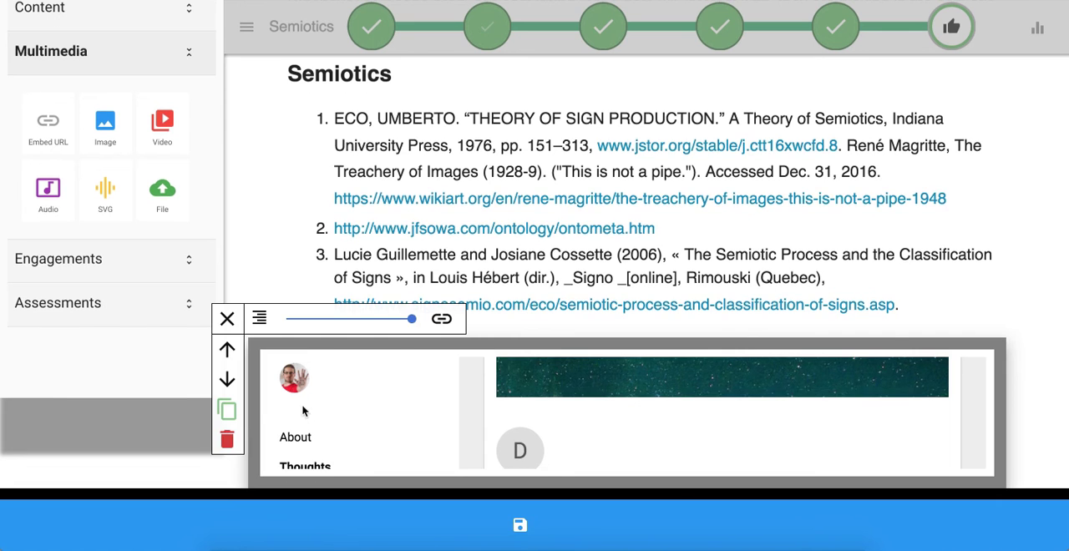
left_click(226, 441)
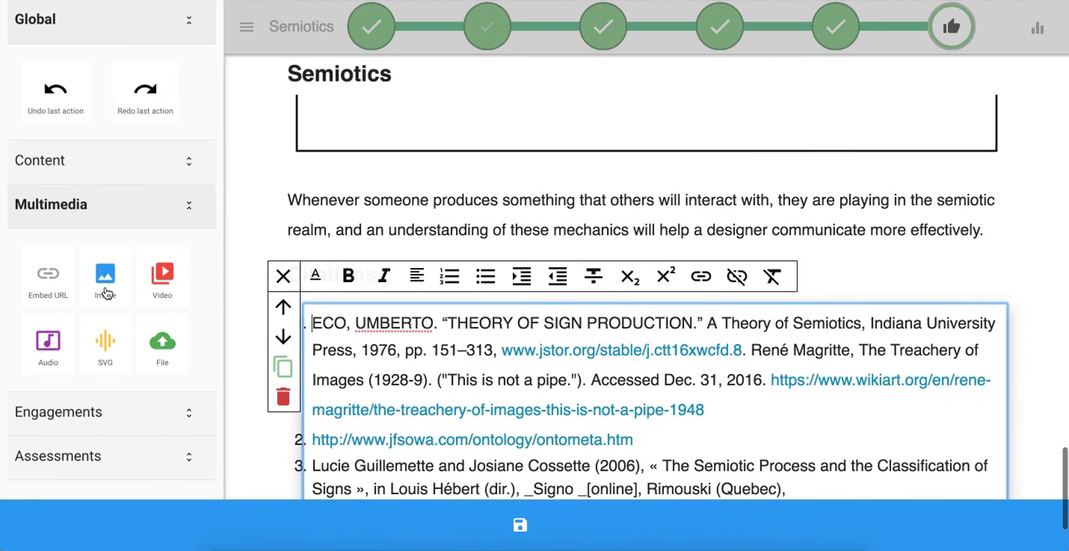
left_click(106, 293)
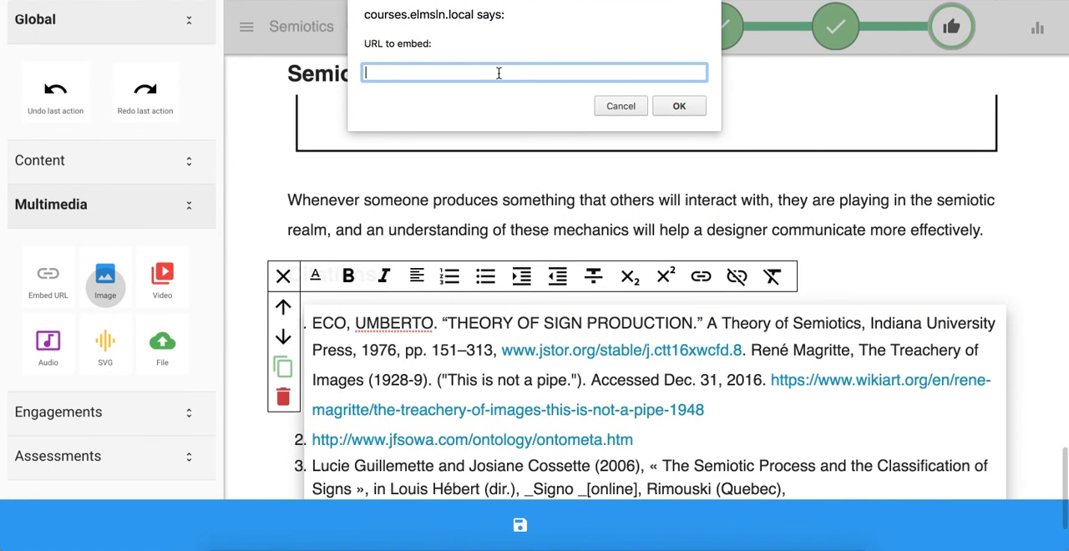
key("super+alt+c")
type(".jpg")
key("Return")
key("Return")
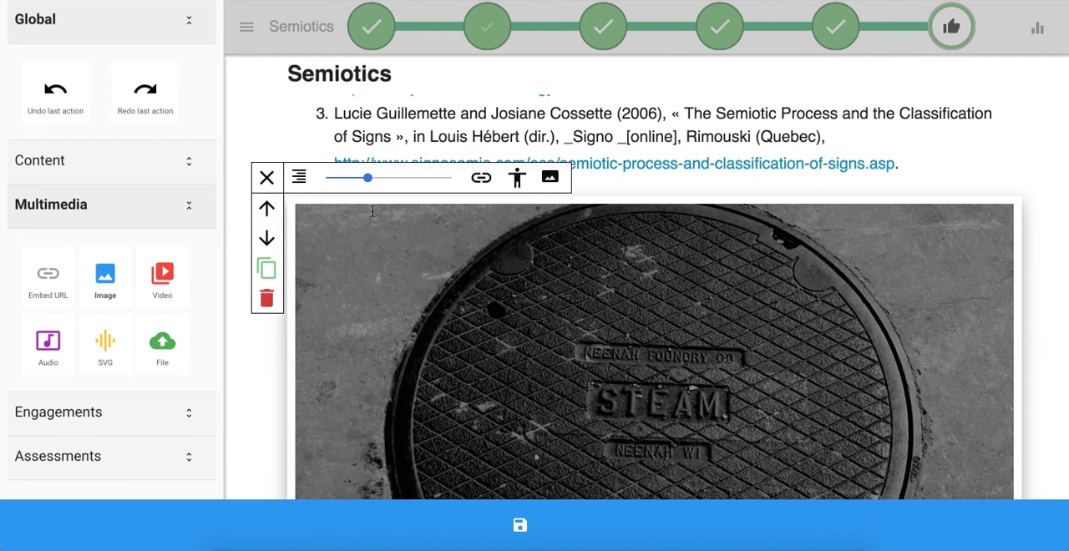
- Try the manhole cover image centred at the smallest width
left_click_drag(366, 182, 326, 180)
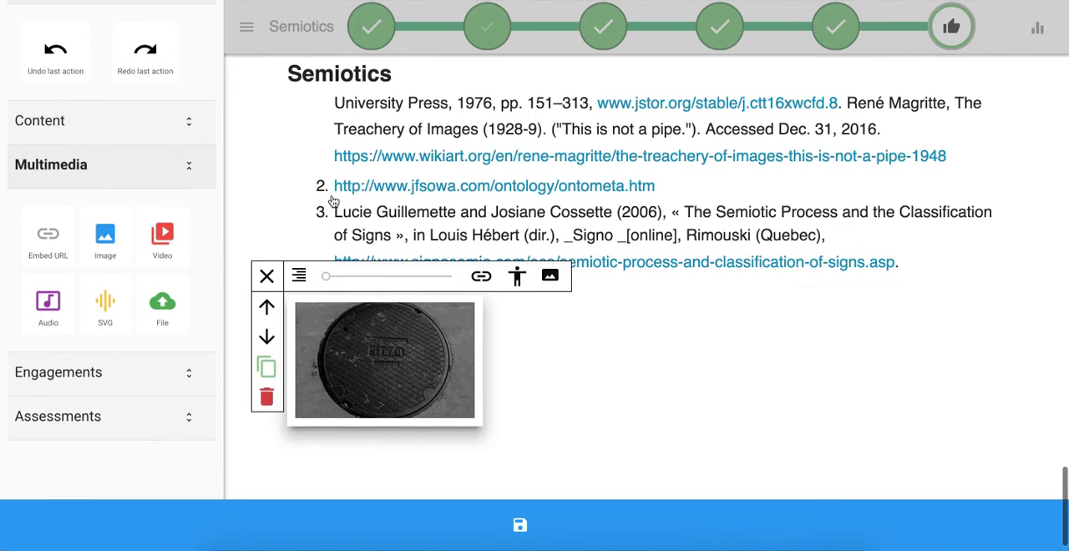
left_click(301, 276)
left_click(308, 328)
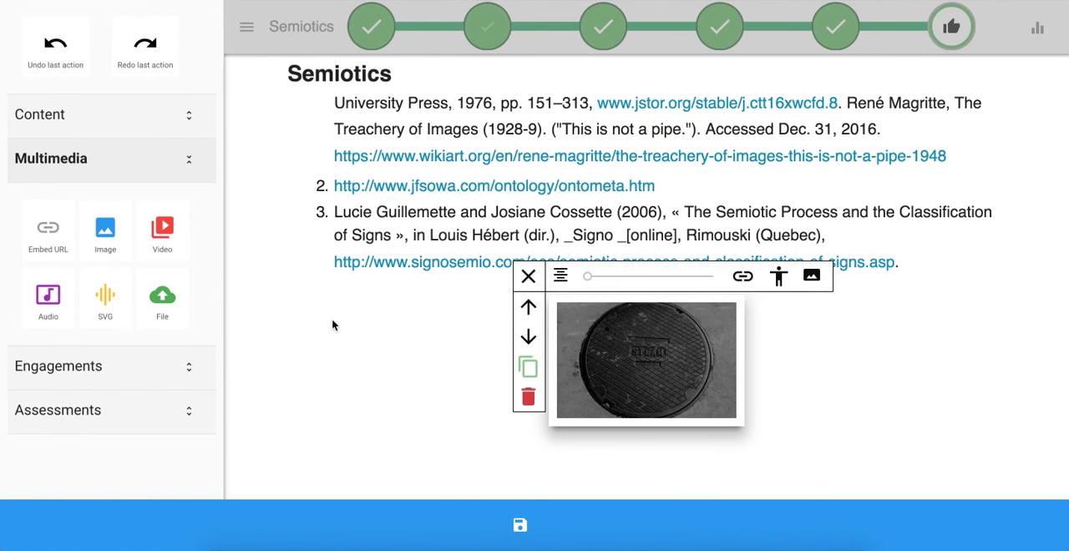
- Set the manhole cover image's alt information to "Alt info in here" and try Style 3 on it
left_click(742, 276)
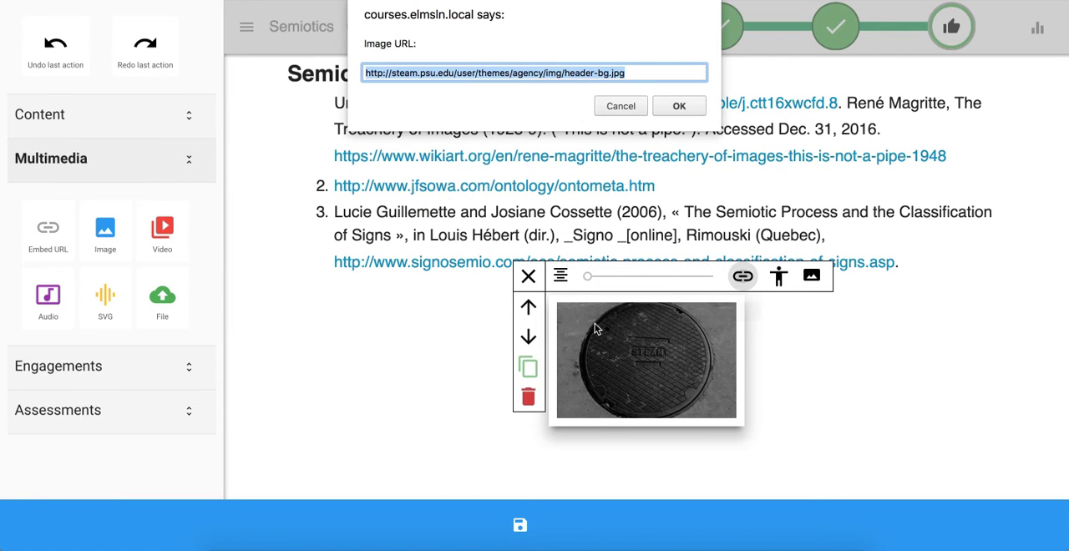
left_click(622, 107)
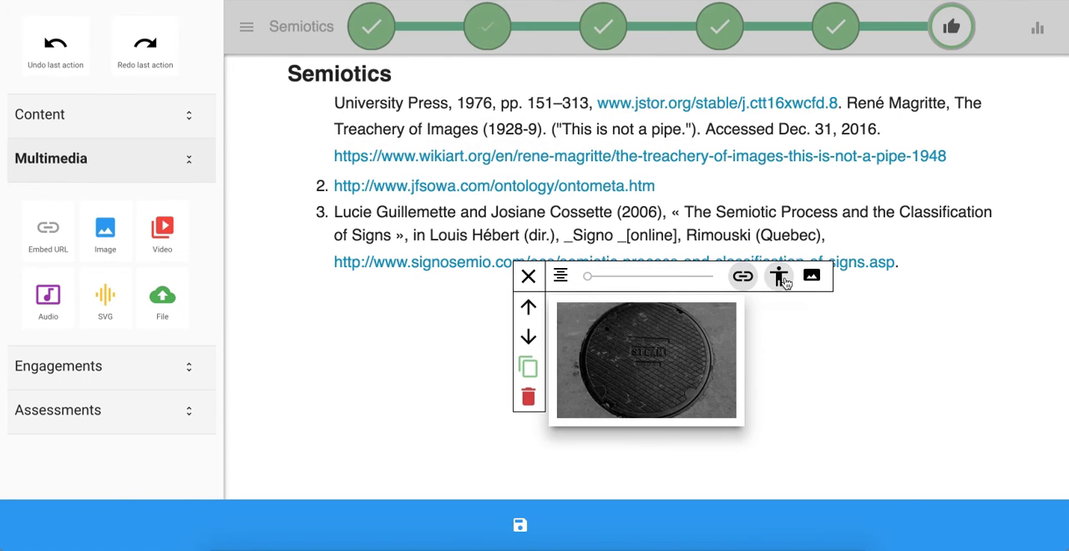
left_click(778, 277)
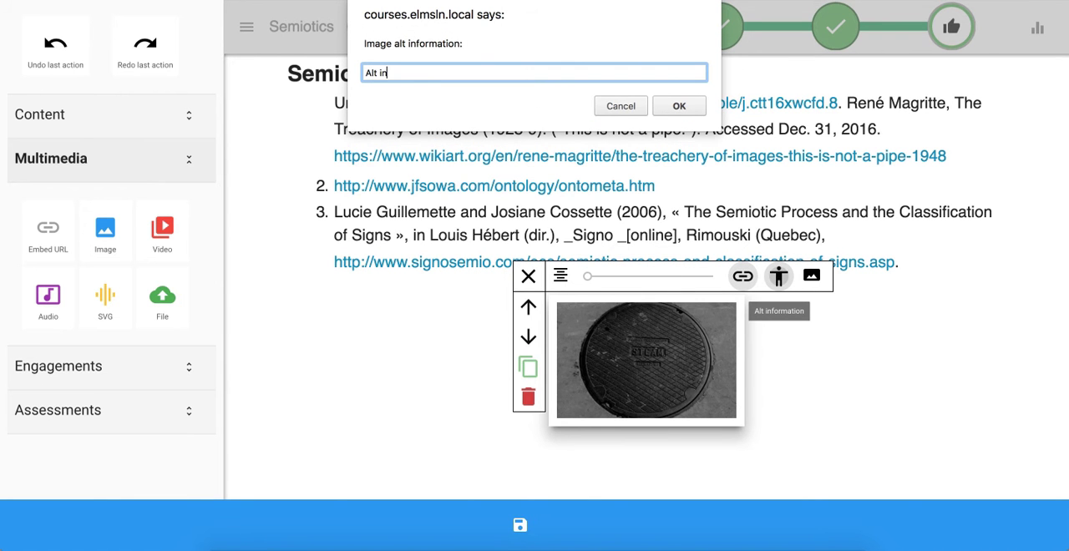
type("Alt info in here")
key("Return")
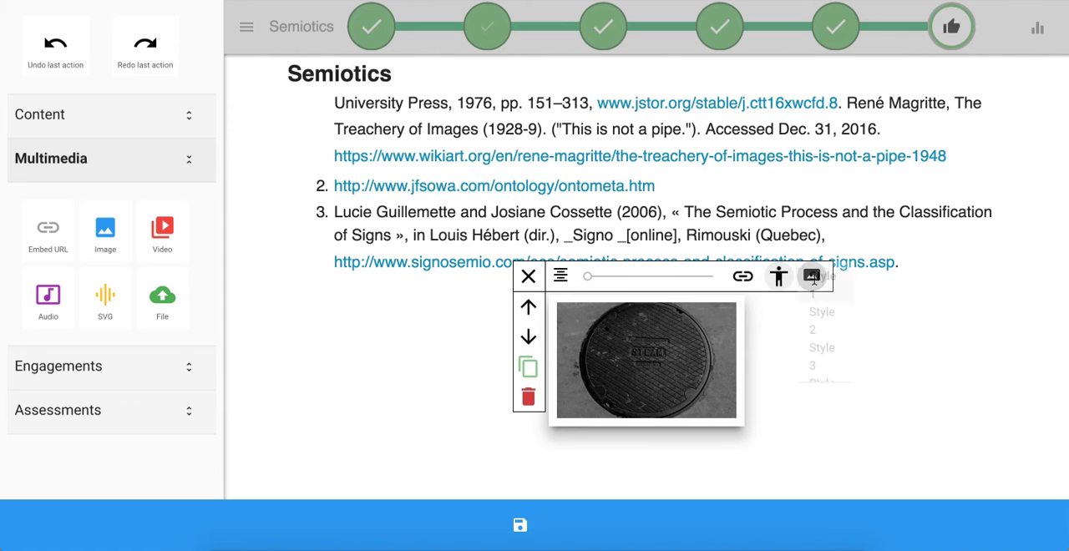
left_click(810, 276)
left_click(827, 359)
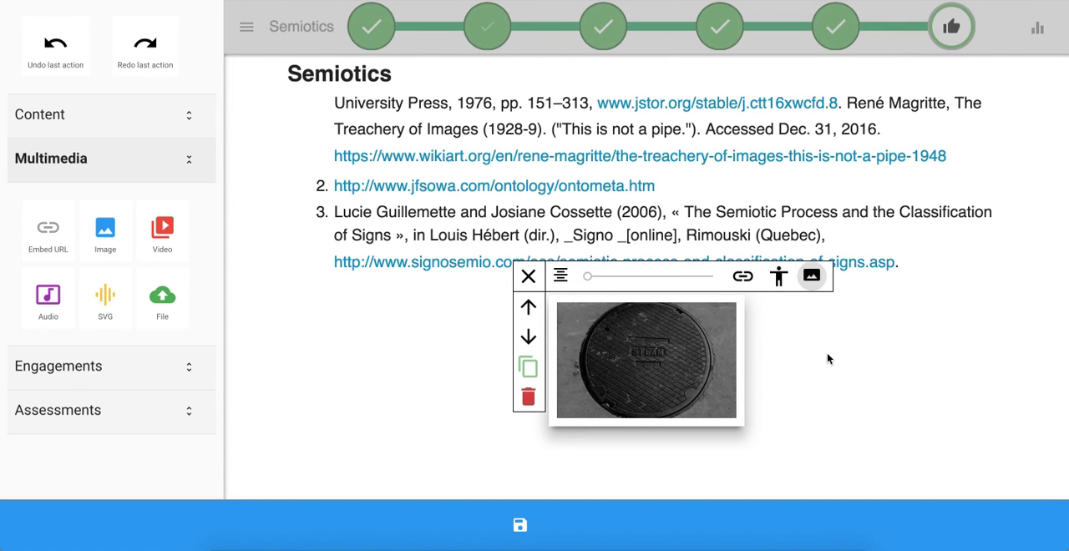
- Right-align the manhole cover image at full width and move it up above the citations list
left_click(560, 276)
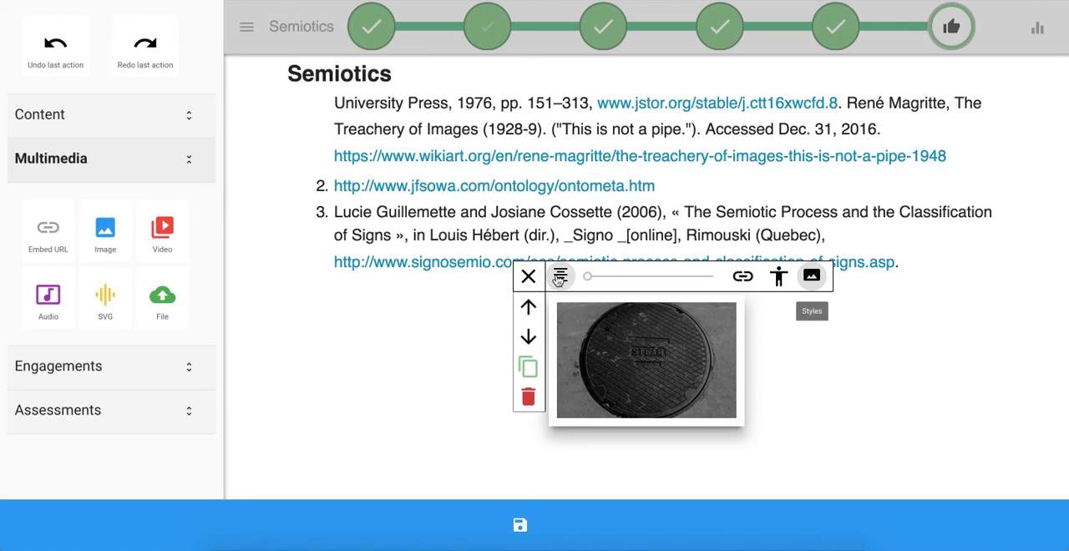
left_click(568, 354)
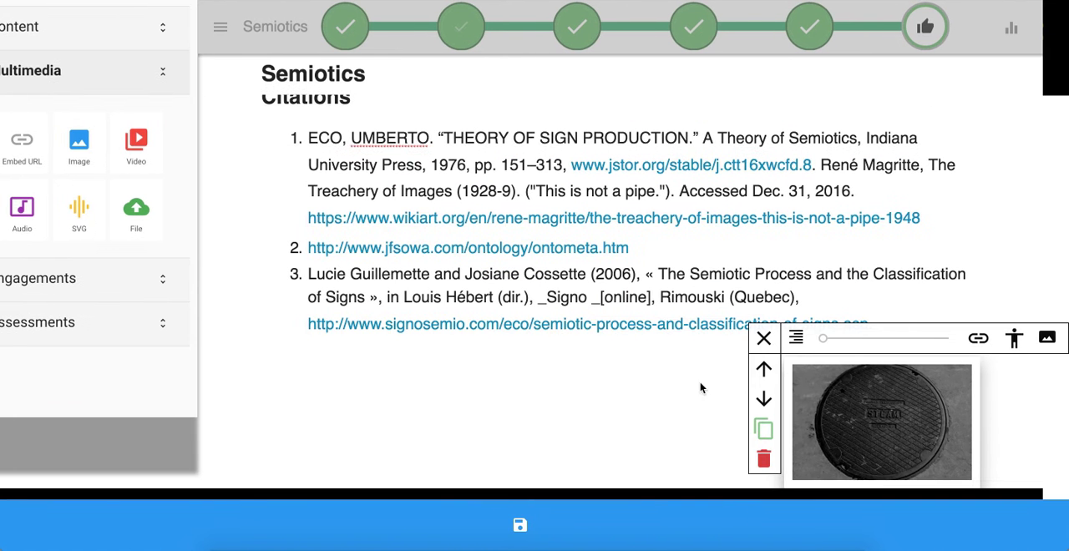
left_click_drag(823, 338, 952, 337)
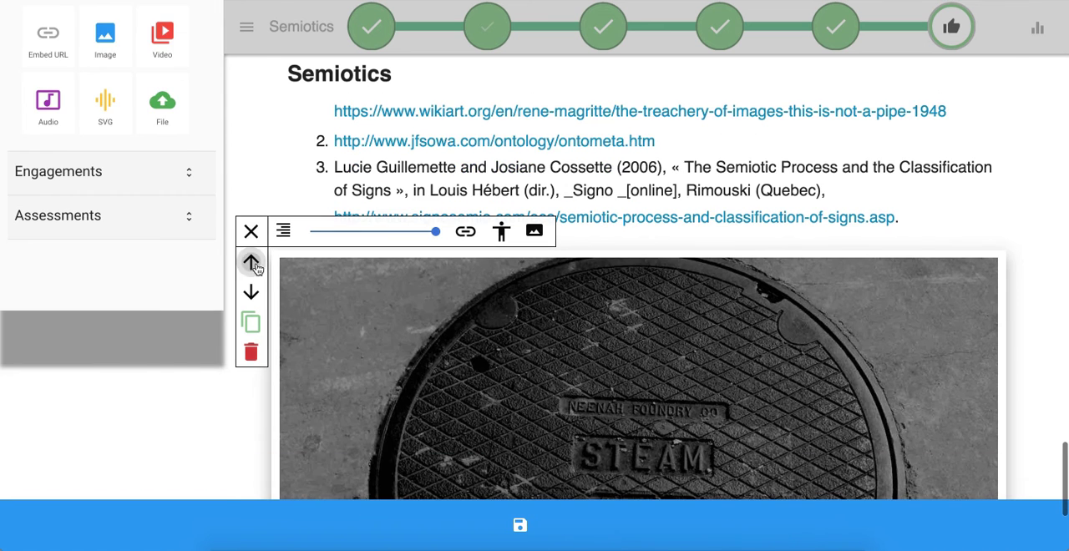
left_click(251, 262)
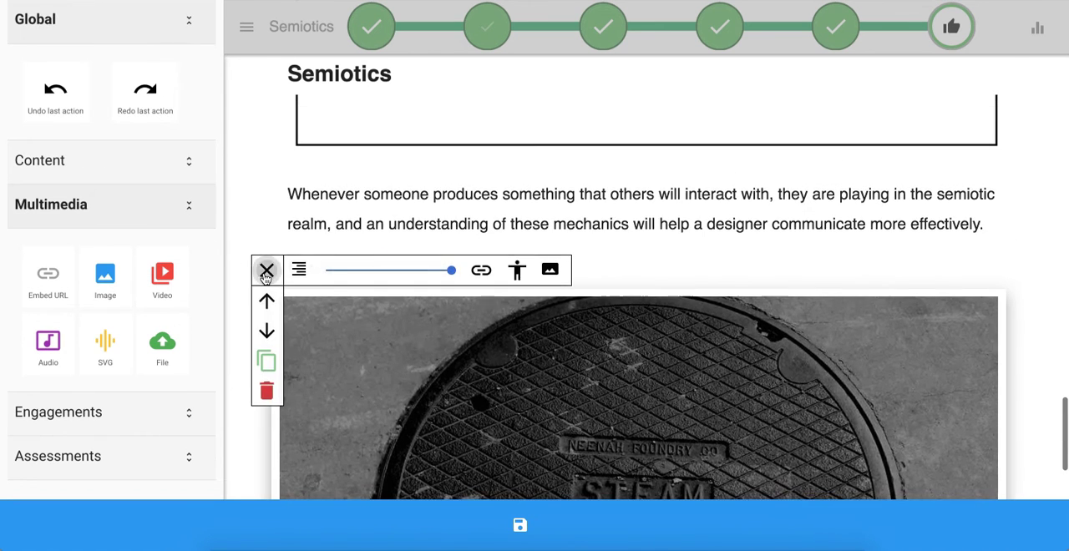
left_click(266, 271)
scroll(444, 367, "down", 7)
left_click(170, 233)
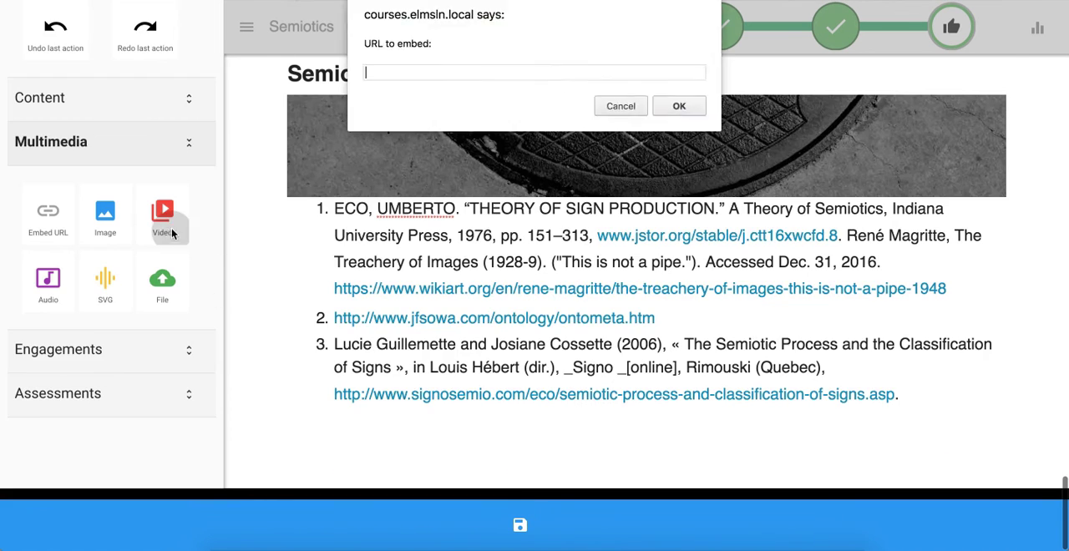
key("super+alt+c")
type("yout")
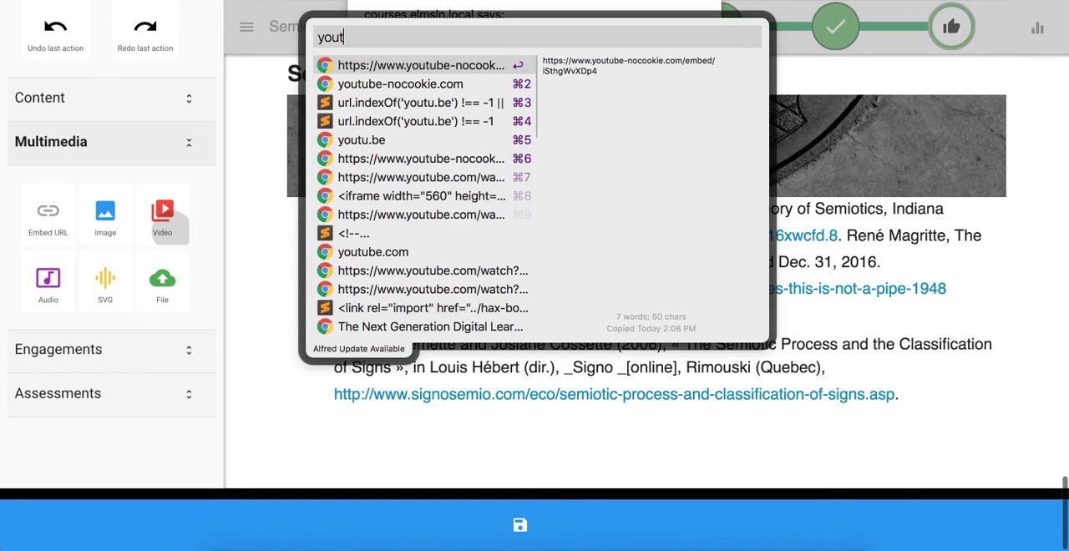
key("Return")
key("Return")
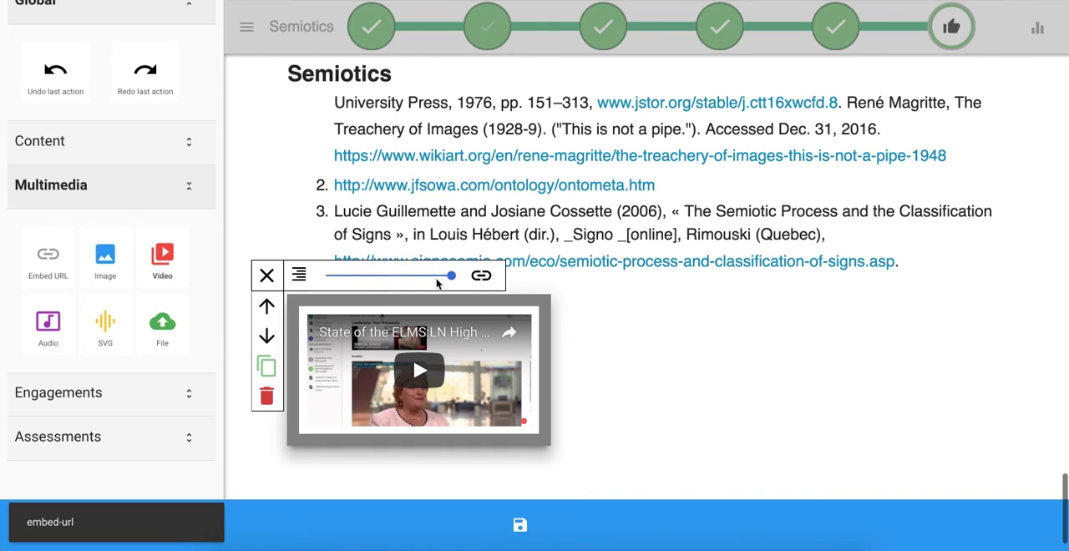
- Try the embedded video at full width and at the smallest width of 25
mouse_move(451, 275)
left_mouse_down()
mouse_move(368, 280)
mouse_move(452, 284)
left_mouse_up()
scroll(431, 234, "down", 1)
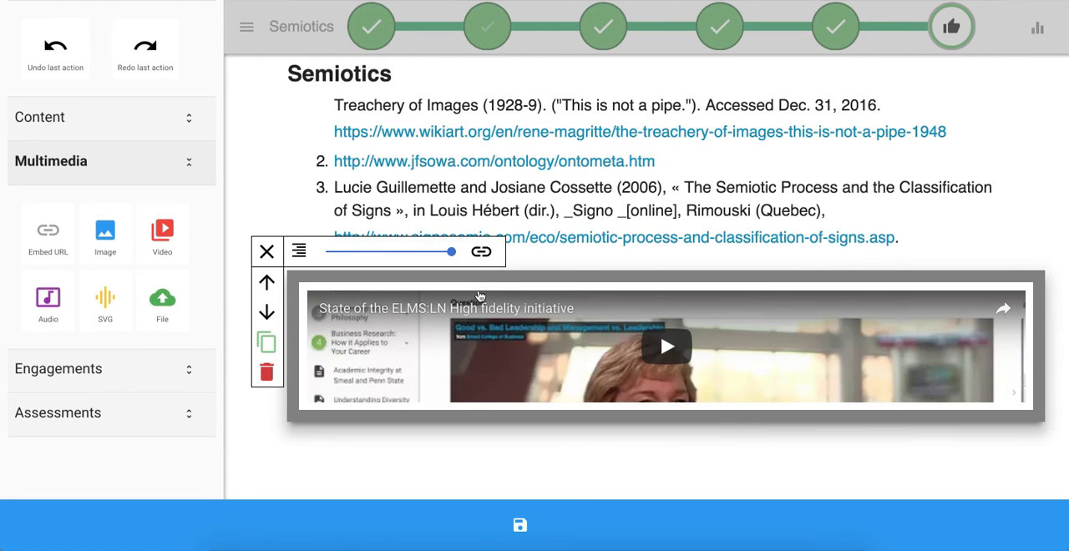
scroll(424, 253, "up", 1)
left_click_drag(450, 276, 325, 278)
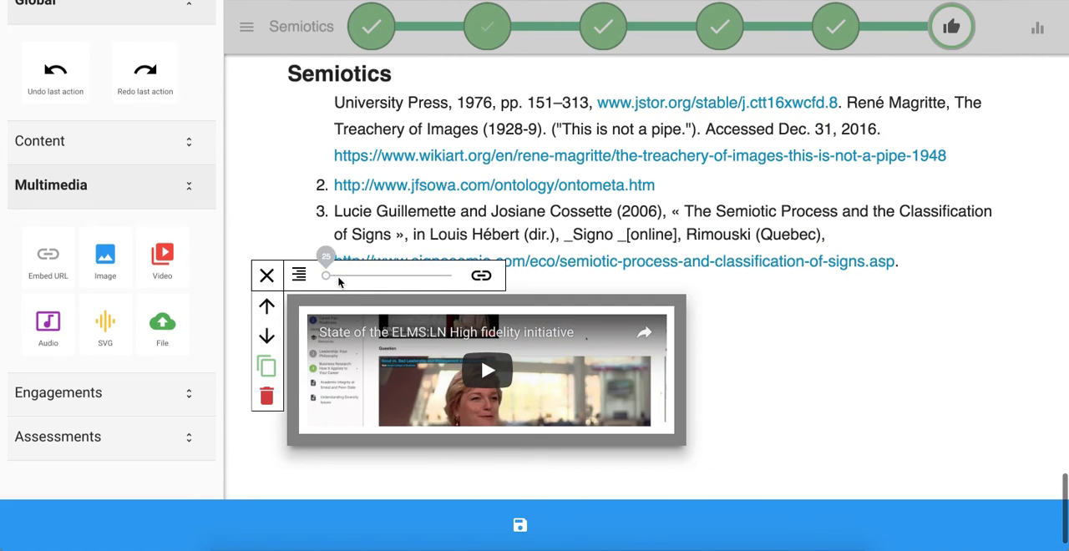
scroll(360, 292, "down", 1)
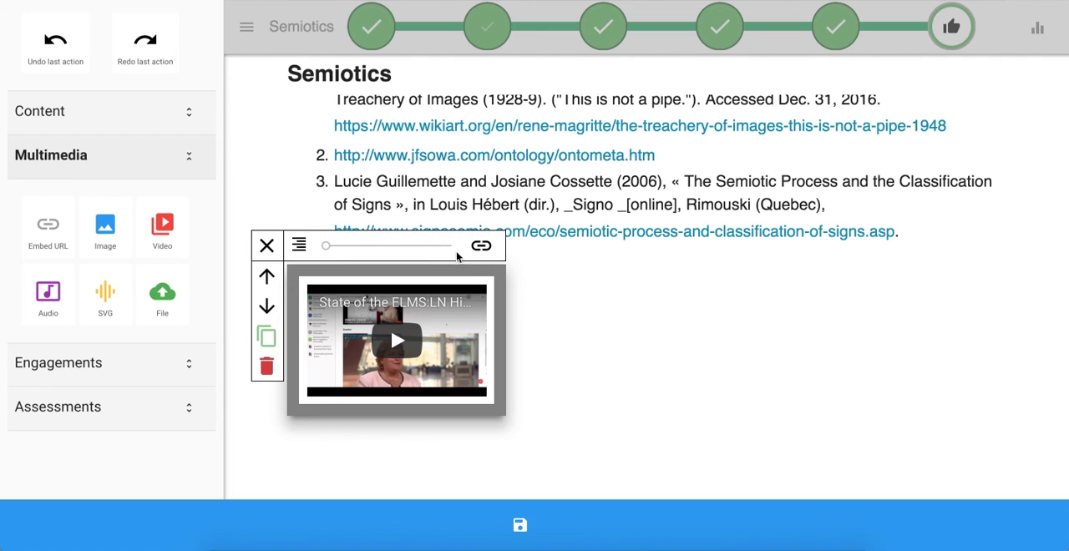
- Set the embedded video to about half width and centre it below the citations
left_click(300, 246)
left_click(385, 302)
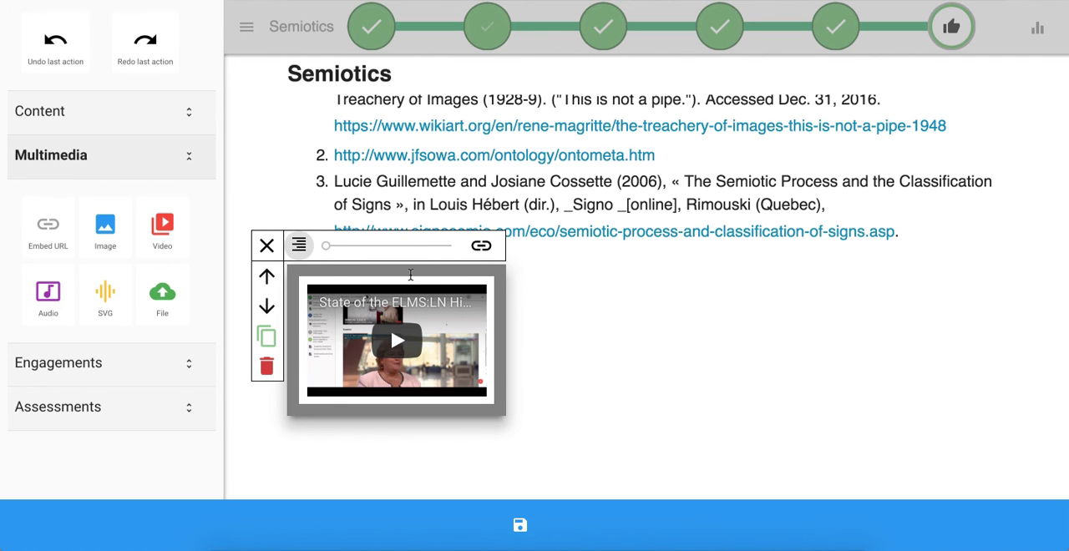
left_click_drag(326, 245, 370, 245)
scroll(369, 251, "up", 1)
left_click(301, 276)
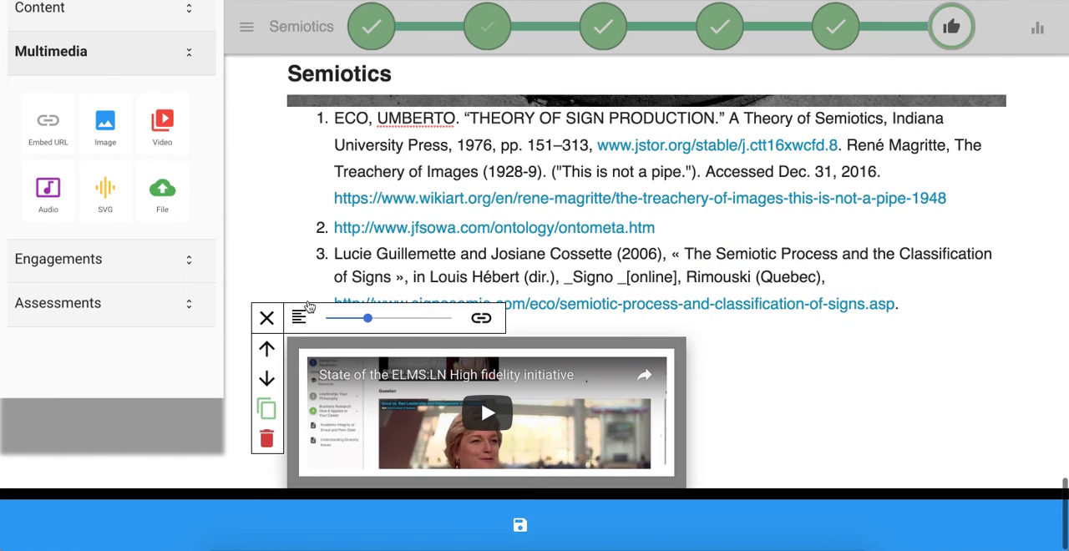
left_click(305, 352)
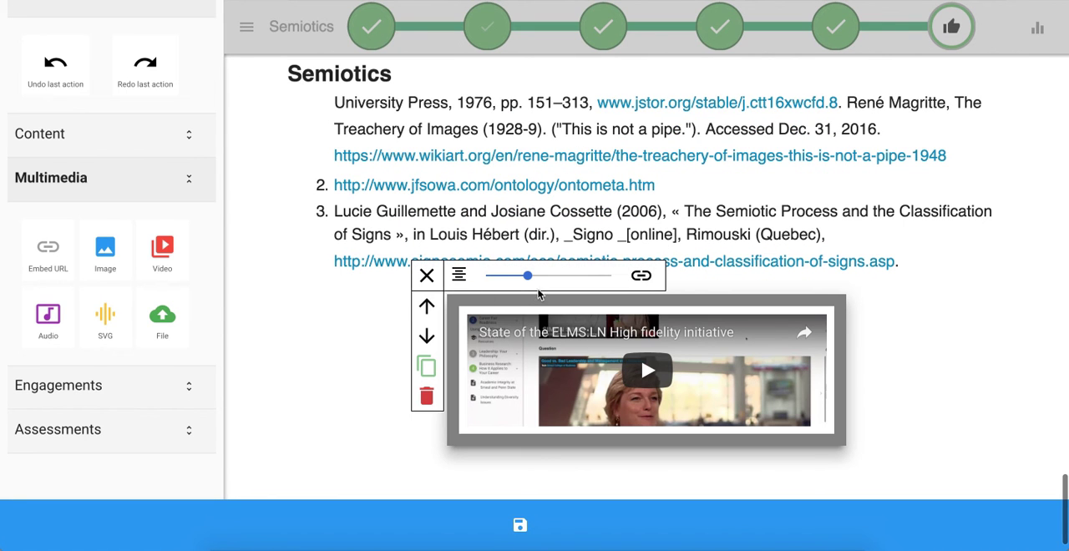
- Try the embedded video left-aligned and centred, and finish with it right-aligned below the citations
left_click_drag(532, 278, 603, 283)
left_click_drag(453, 280, 384, 283)
left_click(466, 290)
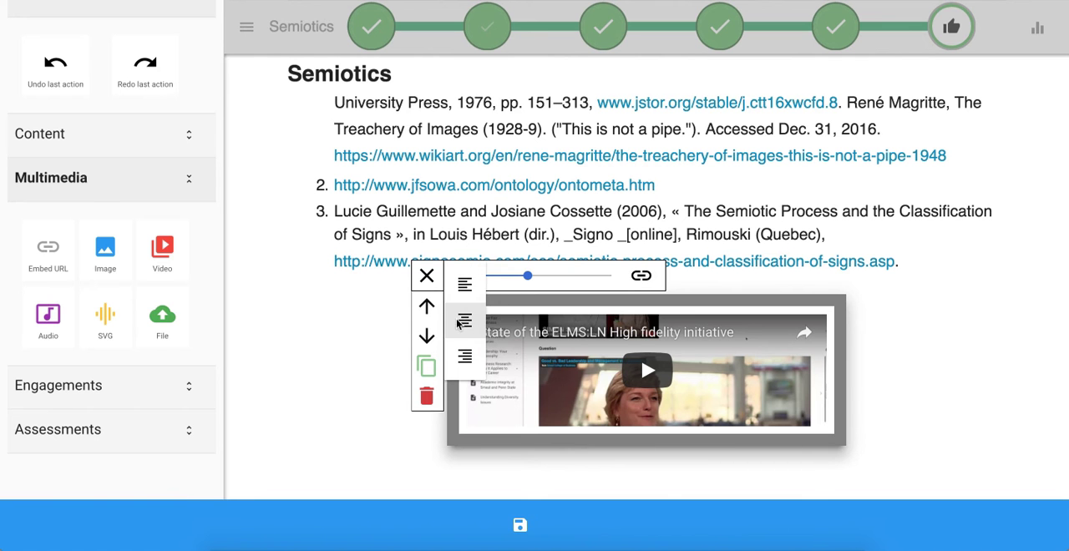
left_click(458, 285)
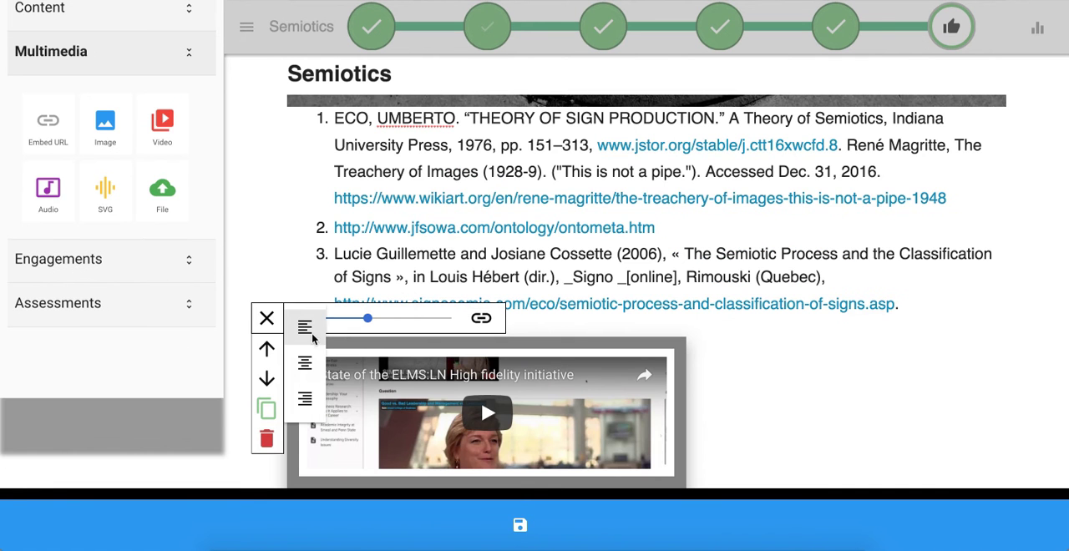
left_click(306, 372)
left_click(464, 284)
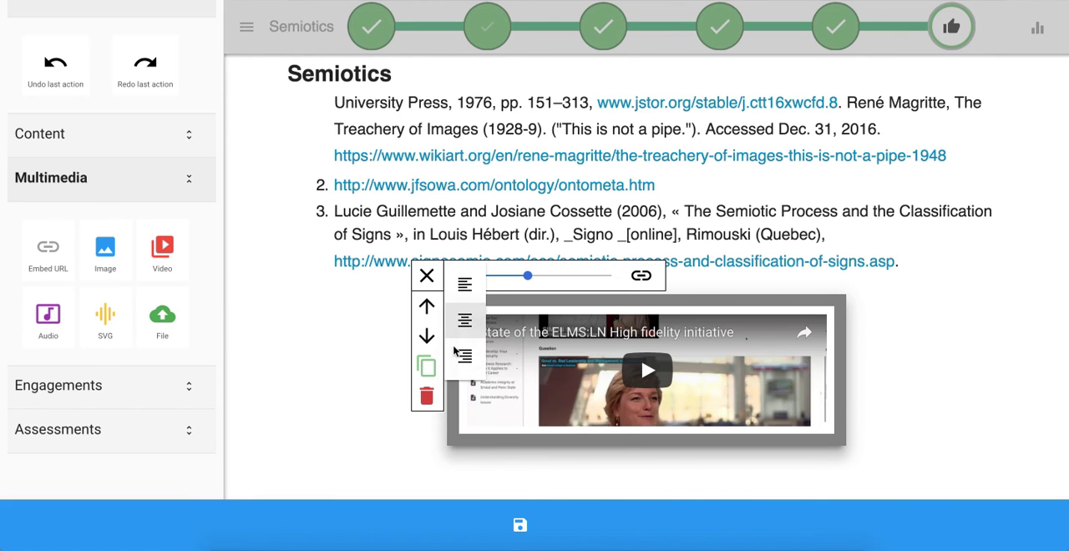
left_click(464, 359)
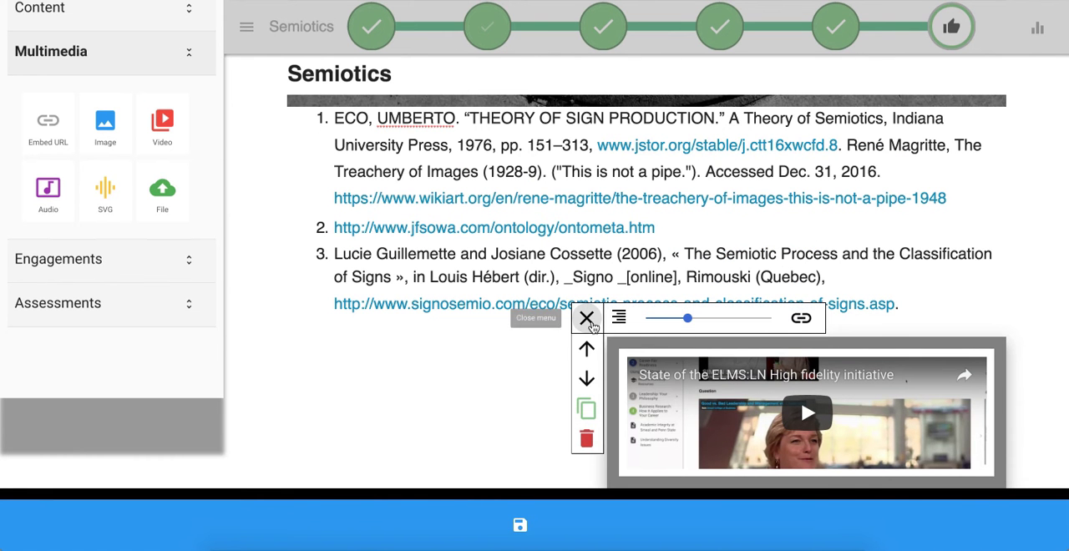
left_click(586, 317)
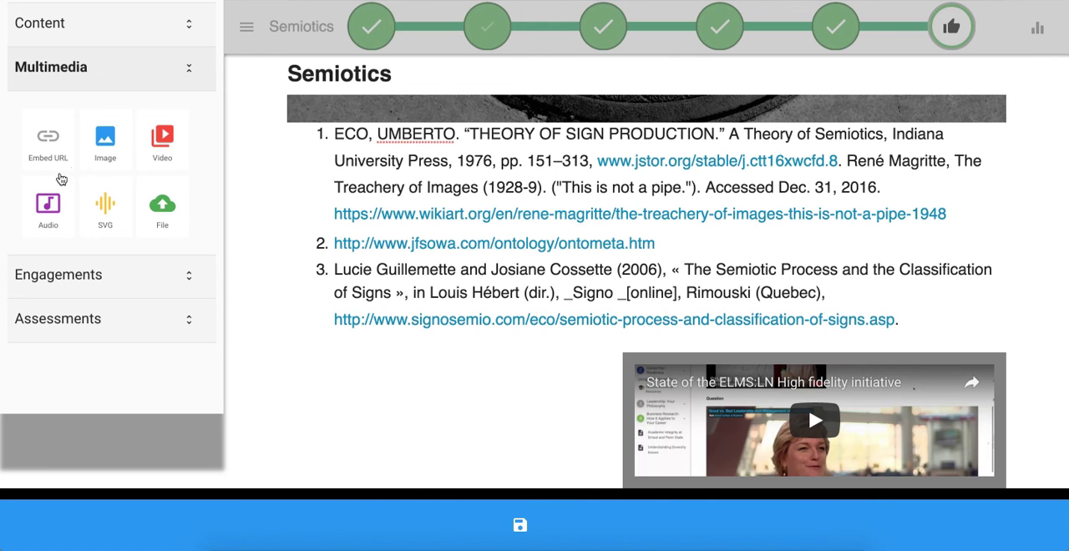
left_click(47, 139)
key("alt+super+c")
type("mp3")
key("Return")
key("Return")
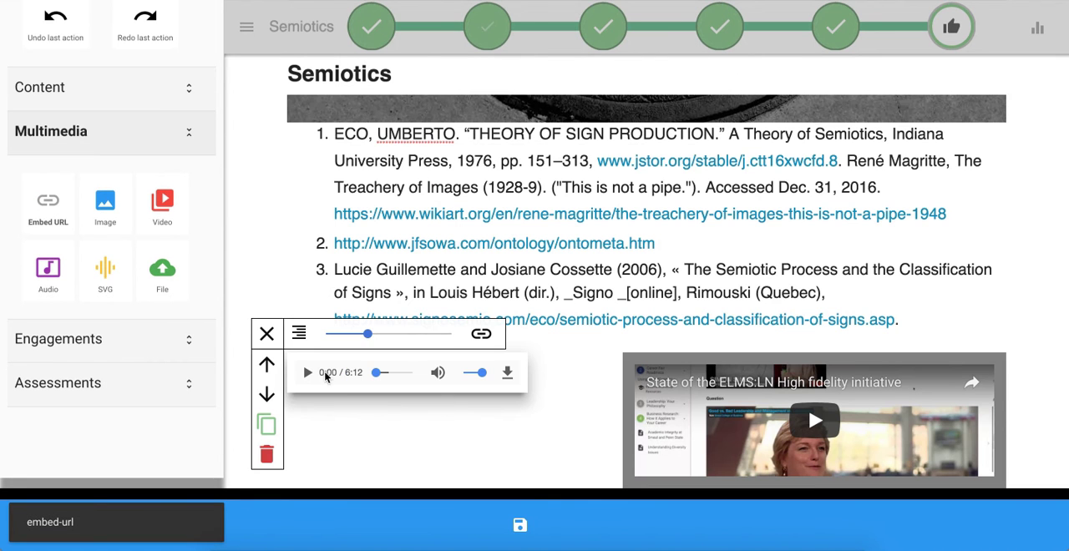
- Set the embedded audio player to about half width and align it left
left_click_drag(367, 334, 410, 334)
left_click_drag(399, 276, 367, 275)
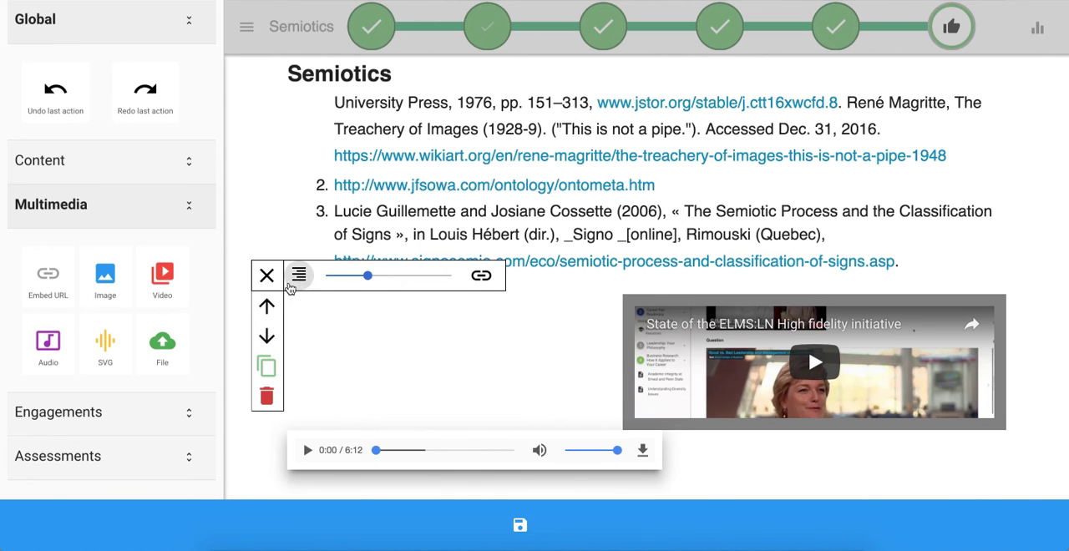
left_click(303, 278)
left_click(302, 287)
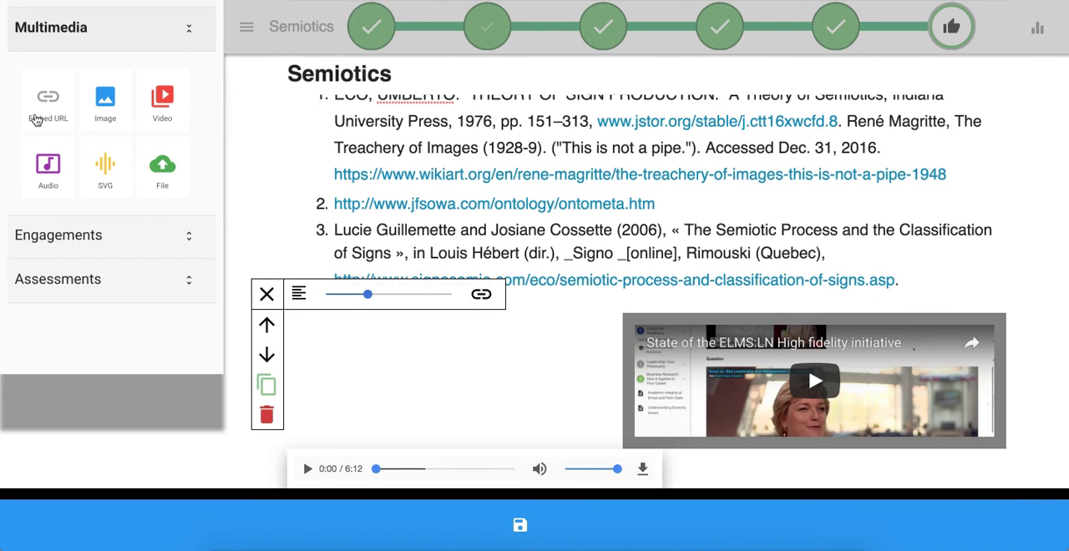
- Embed the SoundCloud track live-rainbow-serpent-2015 by its URL, picking the link from the clipboard history
left_click(48, 99)
key("super+alt+c")
type("soun")
key("Escape")
type("https://www.soundhelix.com/examples/mp3/SoundHelix-Song-1.mp3")
key("super+a")
key("BackSpace")
key("super+alt+c")
type("s")
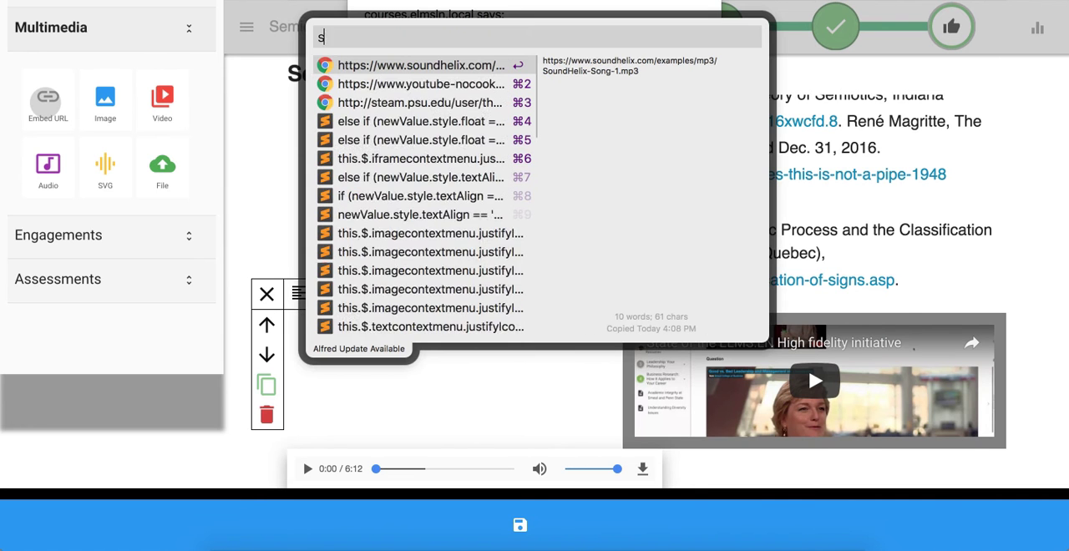
type("oundclo")
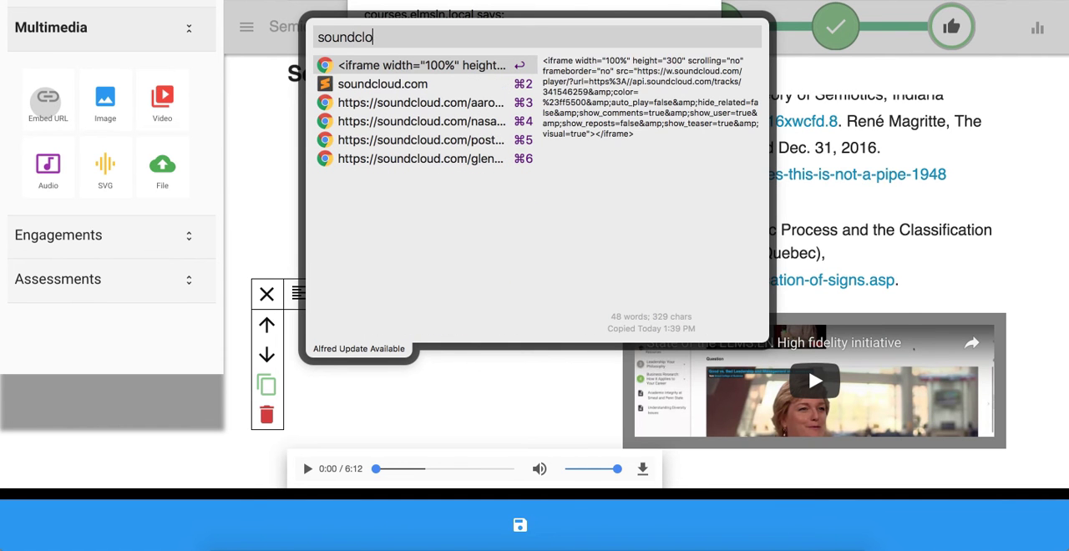
key("Down")
key("Down")
key("Down")
key("Down")
key("Up")
key("Up")
key("Return")
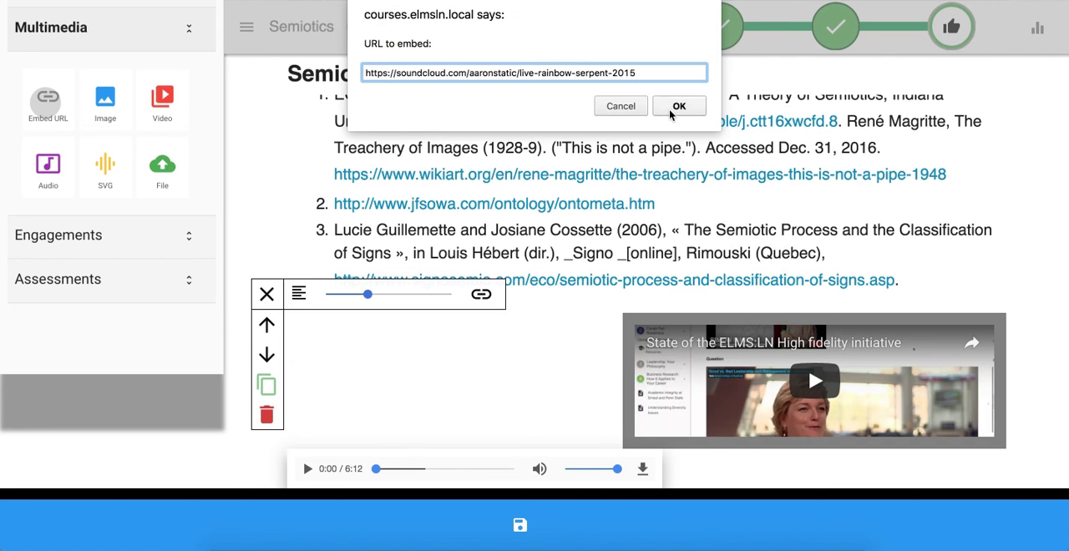
left_click(678, 107)
- Move the new SoundCloud frame up so it sits above the audio player, beside the video
scroll(605, 281, "down", 3)
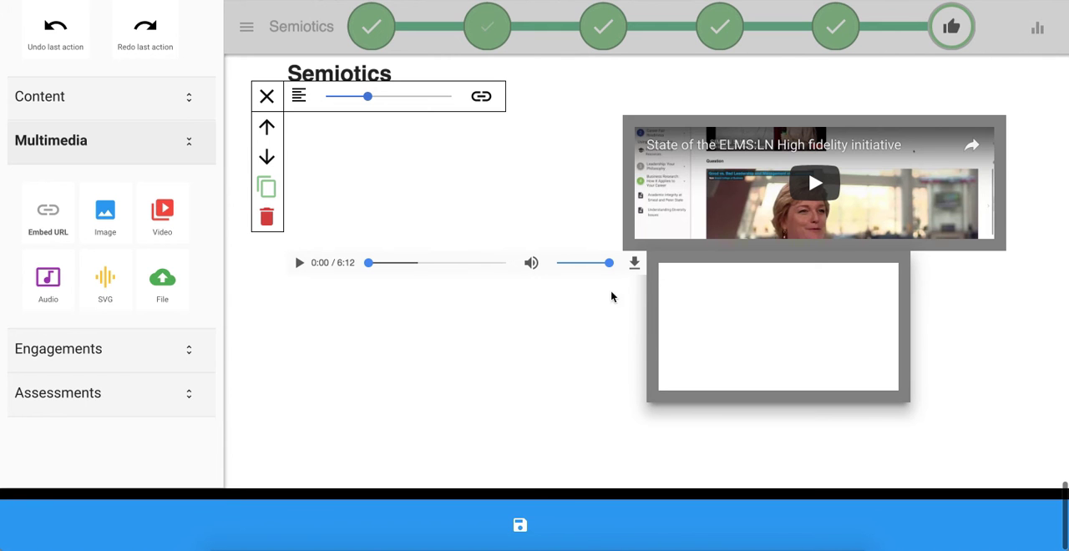
scroll(475, 353, "up", 1)
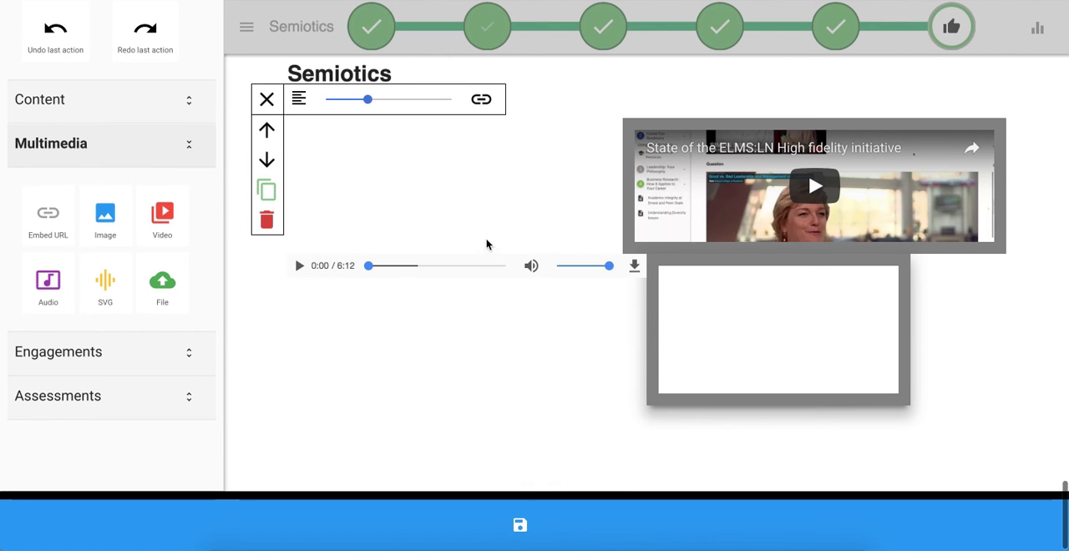
scroll(487, 246, "up", 1)
left_click(269, 123)
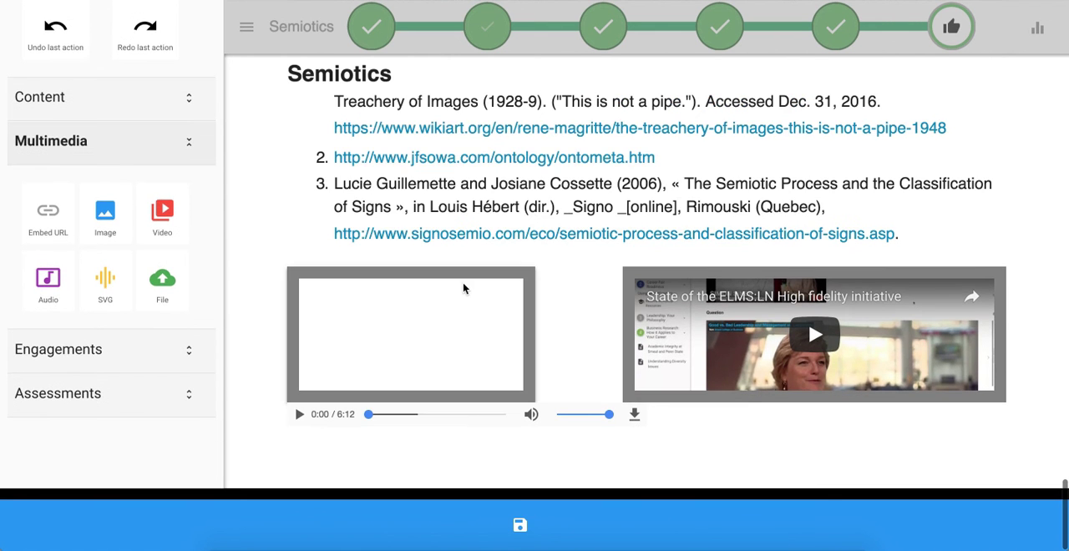
- Delete the embedded video and the blank SoundCloud frame below the citations
left_click(628, 288)
scroll(628, 288, "up", 1)
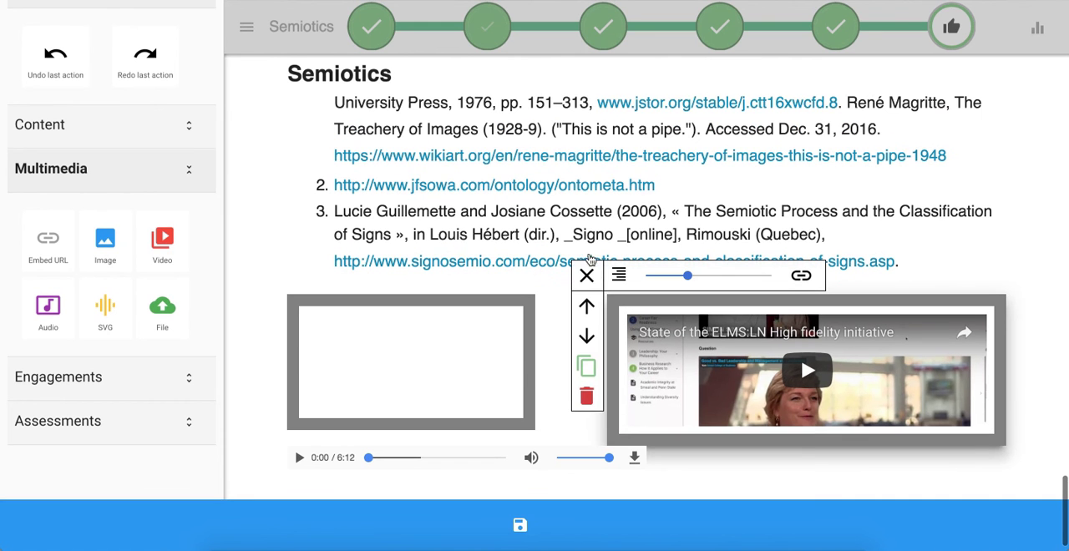
left_click(586, 399)
left_click(547, 449)
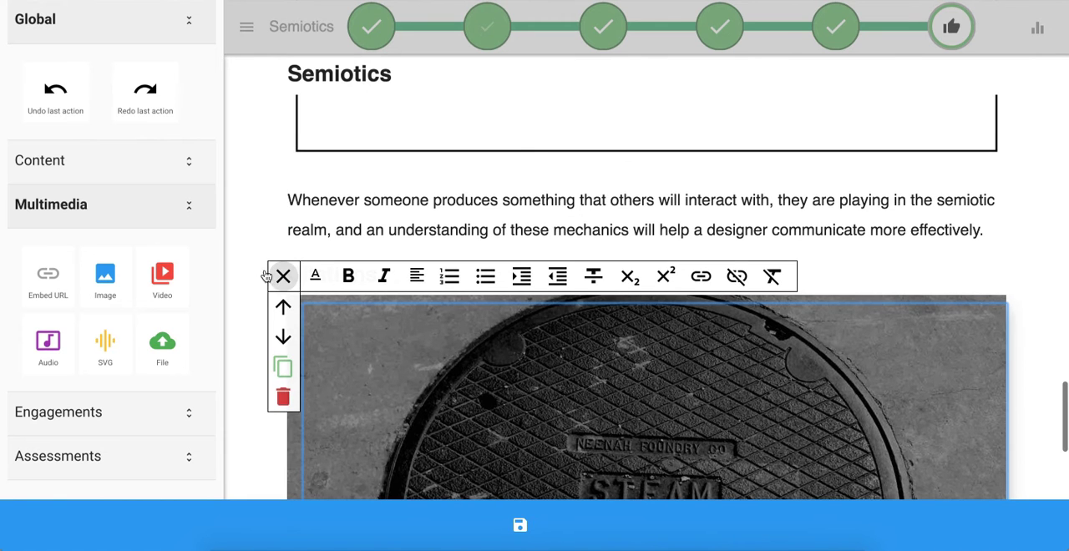
left_click(271, 281)
- Reduce the right-aligned manhole cover image to about half width so the citations wrap beside it
left_click(329, 317)
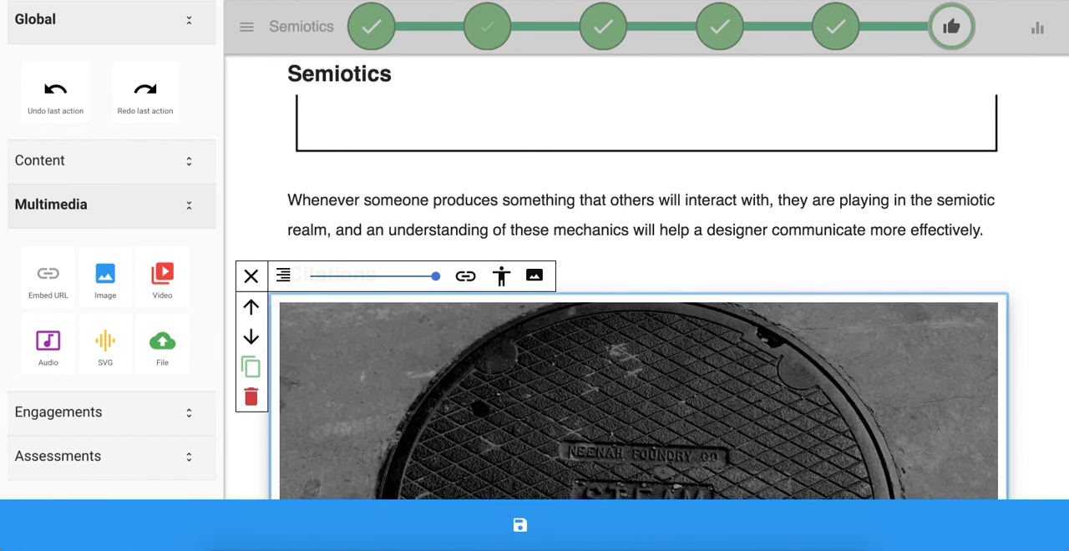
scroll(330, 317, "down", 3)
left_click(370, 158)
scroll(368, 173, "up", 2)
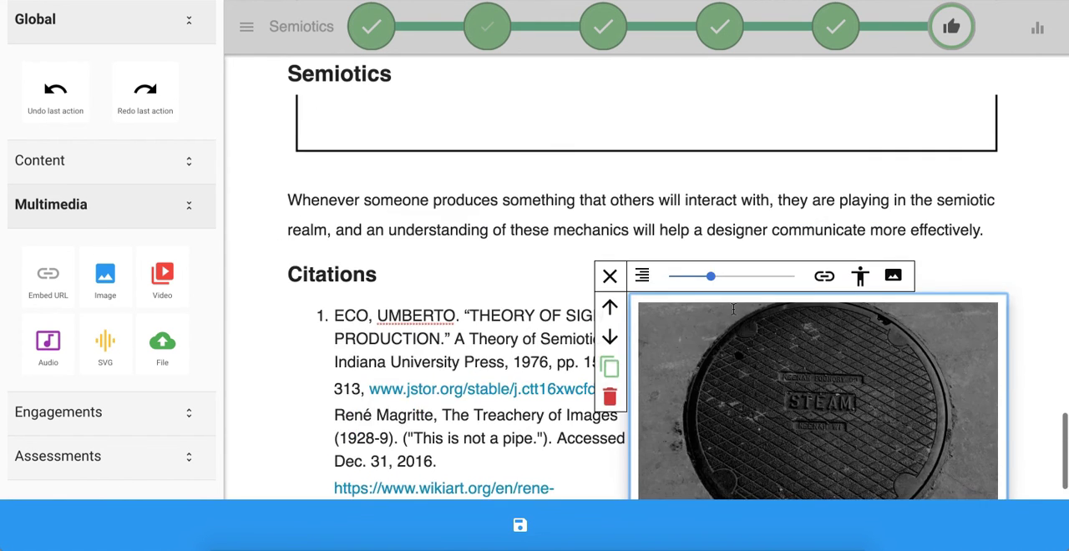
scroll(630, 324, "down", 1)
left_click(611, 256)
scroll(491, 270, "down", 2)
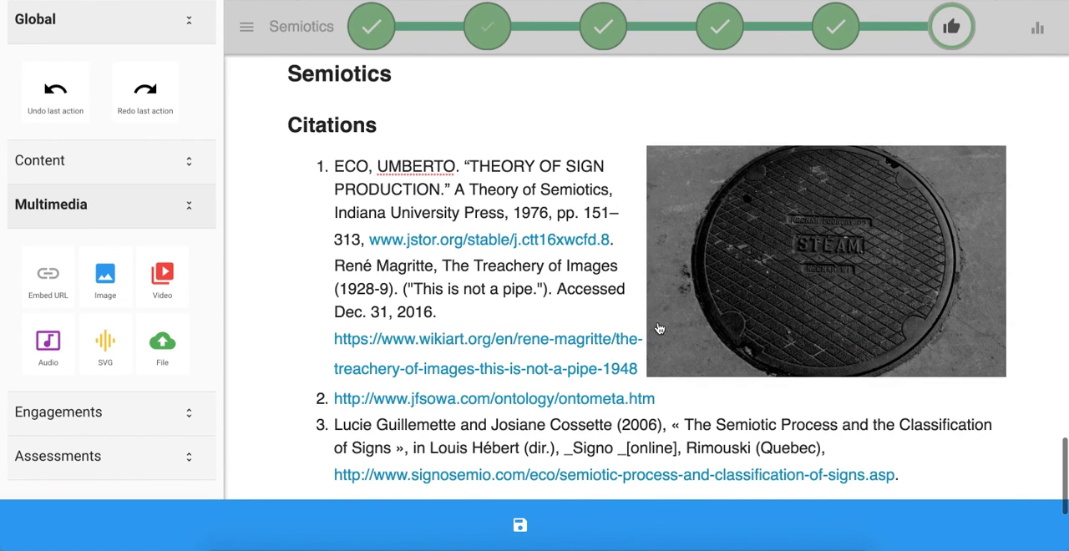
left_click(725, 286)
scroll(461, 393, "down", 1)
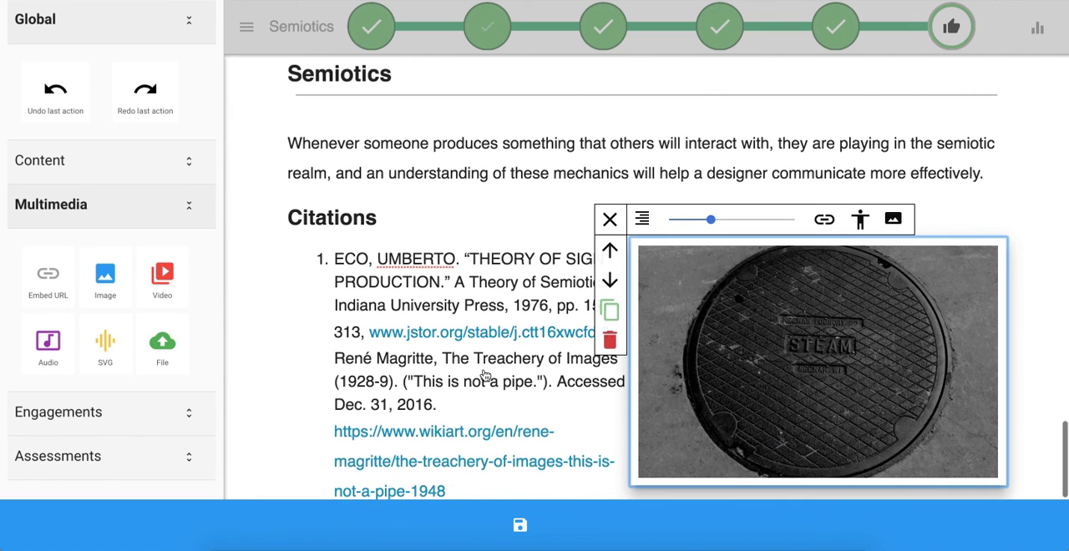
left_click(609, 219)
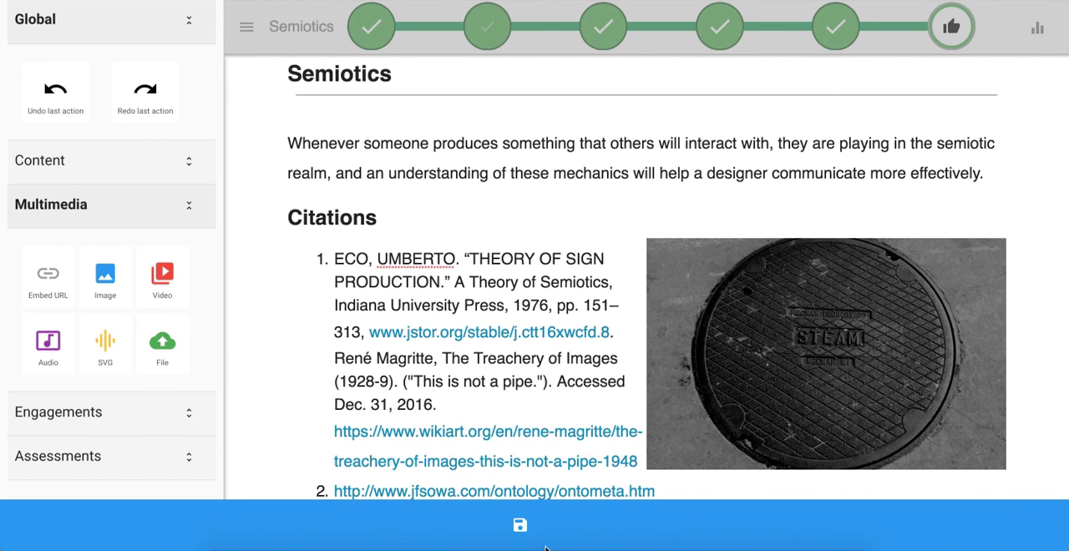
- Save the Semiotics page and review the saved citations, image, audio player and text
left_click(520, 525)
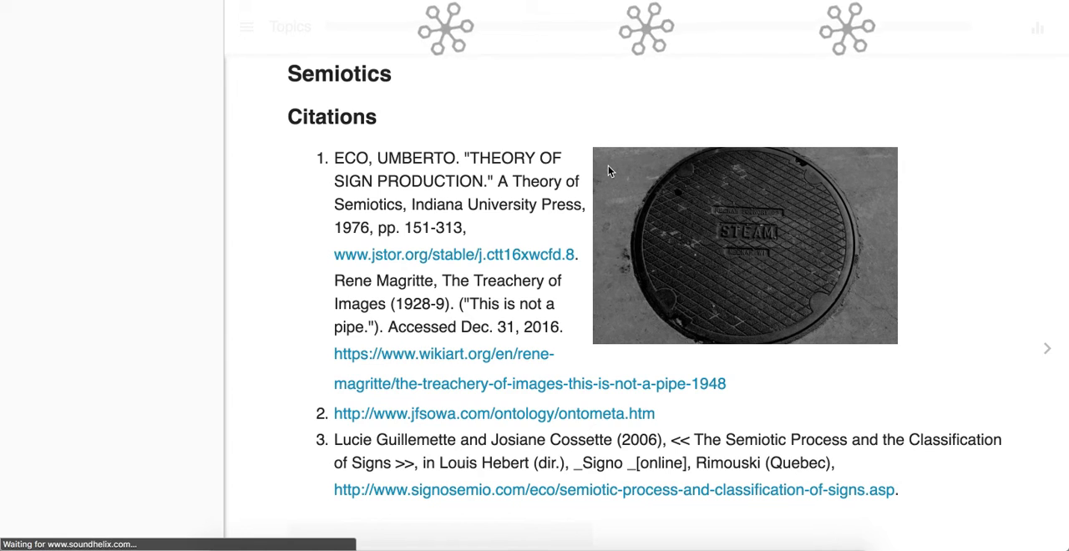
scroll(608, 171, "down", 3)
scroll(615, 305, "up", 3)
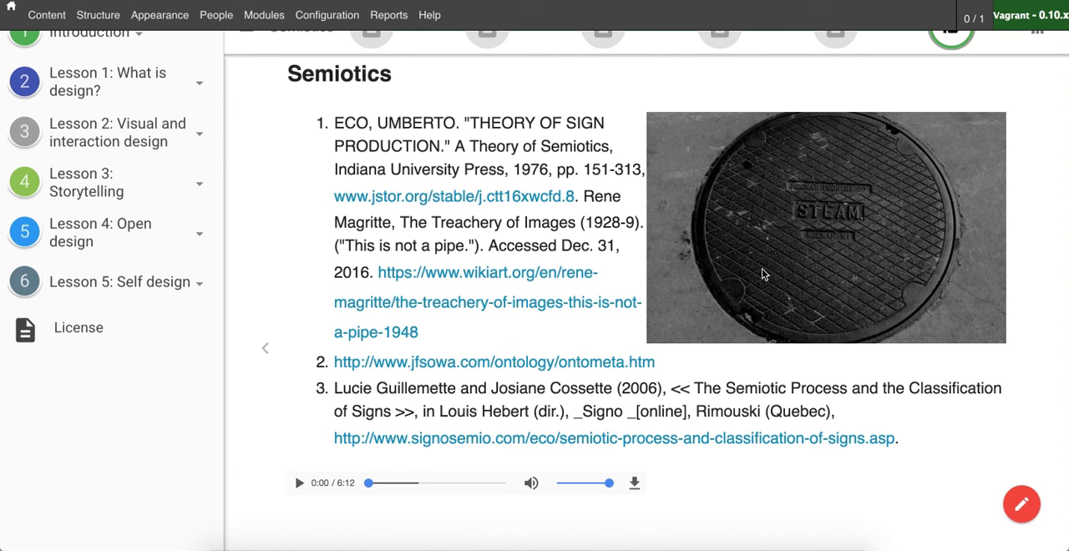
scroll(670, 230, "down", 1)
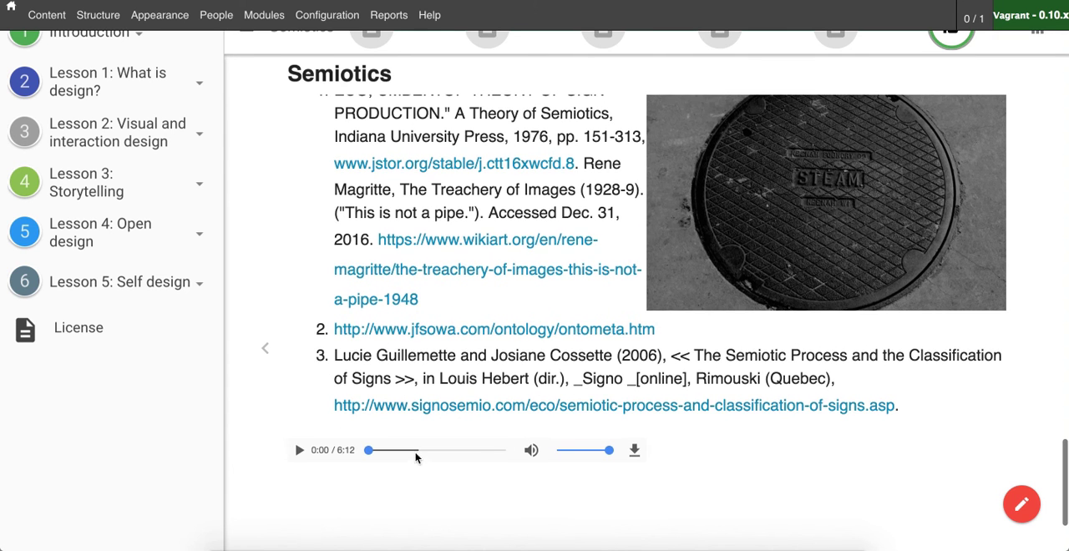
scroll(417, 468, "up", 15)
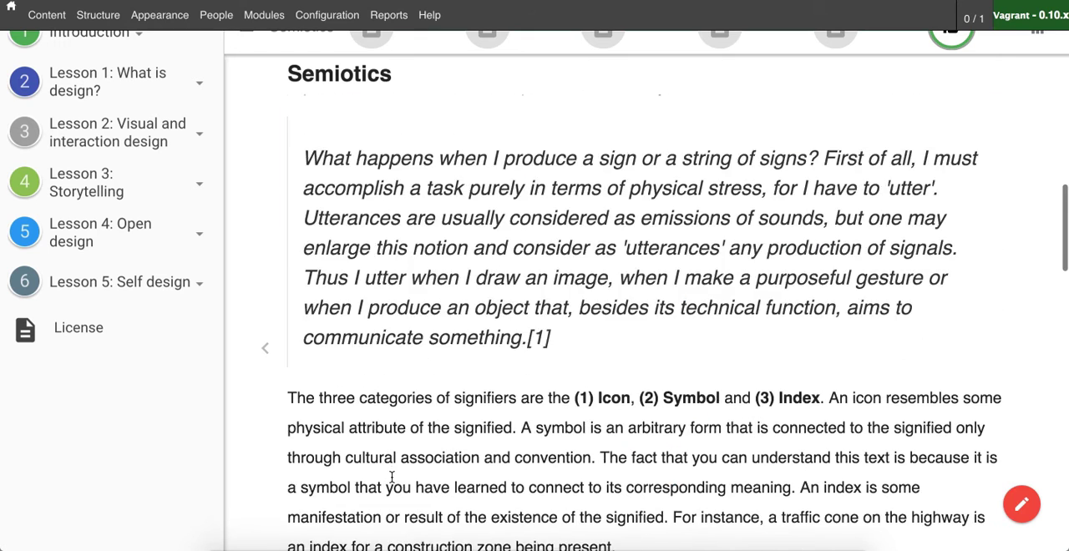
scroll(393, 474, "up", 5)
scroll(558, 460, "up", 5)
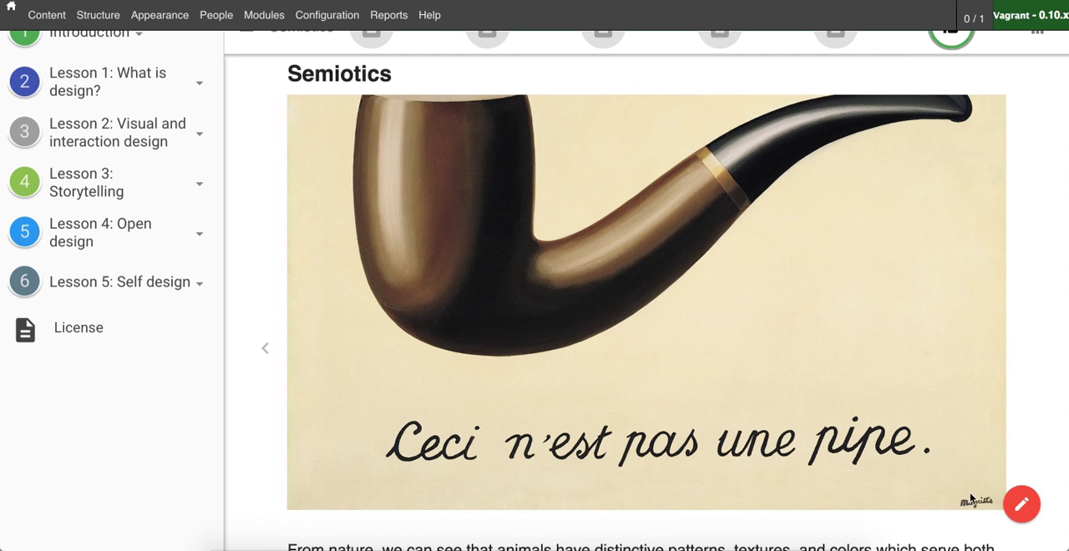
- Reopen the saved page in authoring mode and select the paragraph under the Signs heading
left_click(1022, 504)
scroll(434, 392, "down", 3)
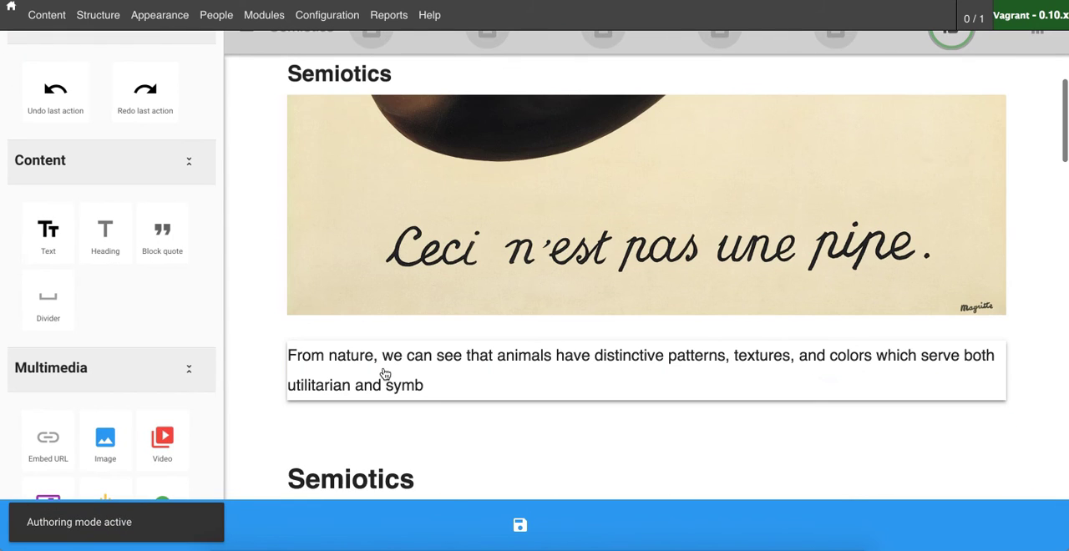
scroll(399, 382, "down", 5)
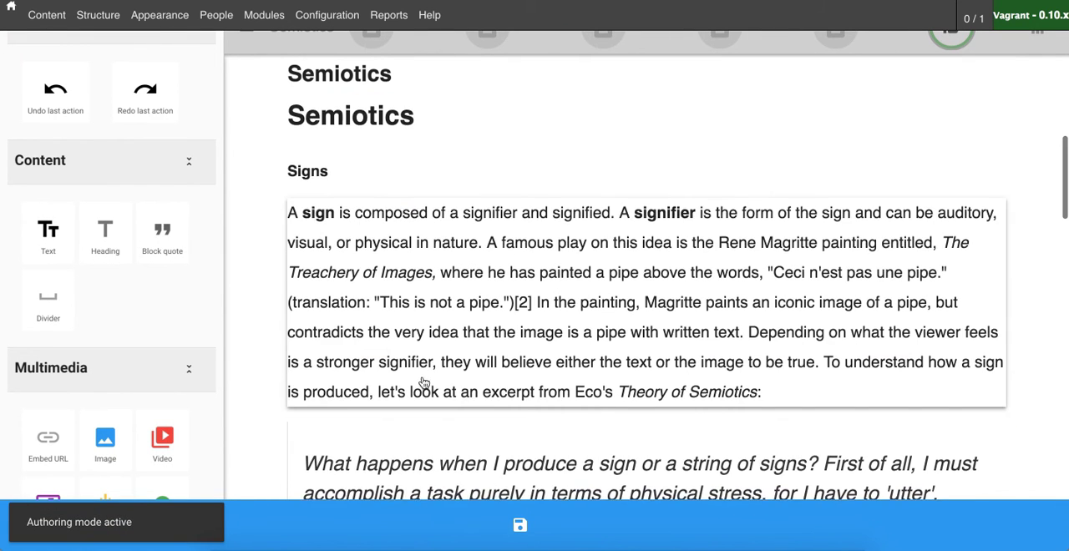
left_click(417, 350)
double_click(656, 328)
- Select the Meaning Triangle diagram below the conceptual semantics paragraph and open its image editing options
scroll(596, 357, "down", 10)
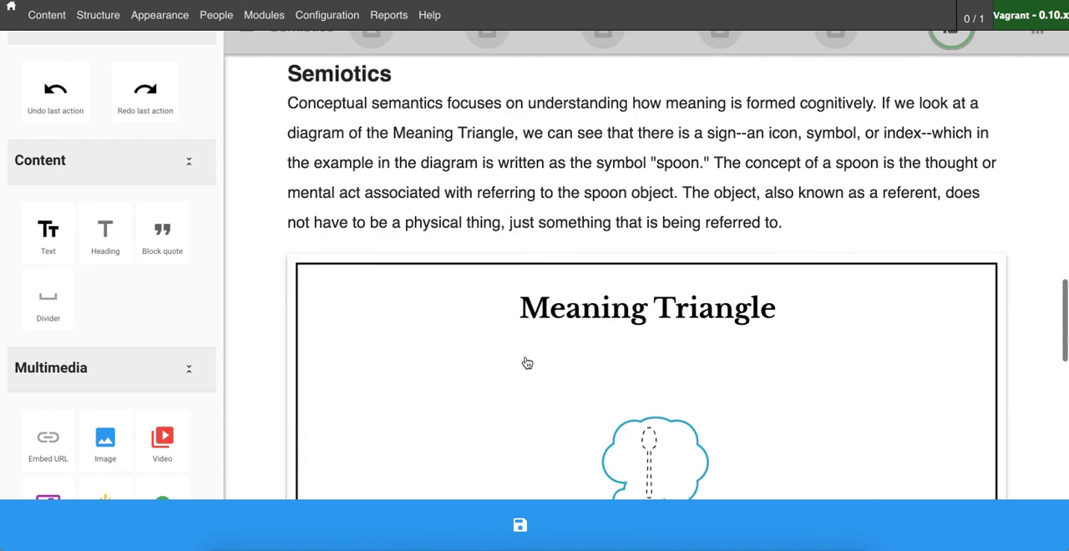
scroll(527, 362, "down", 5)
left_click(526, 295)
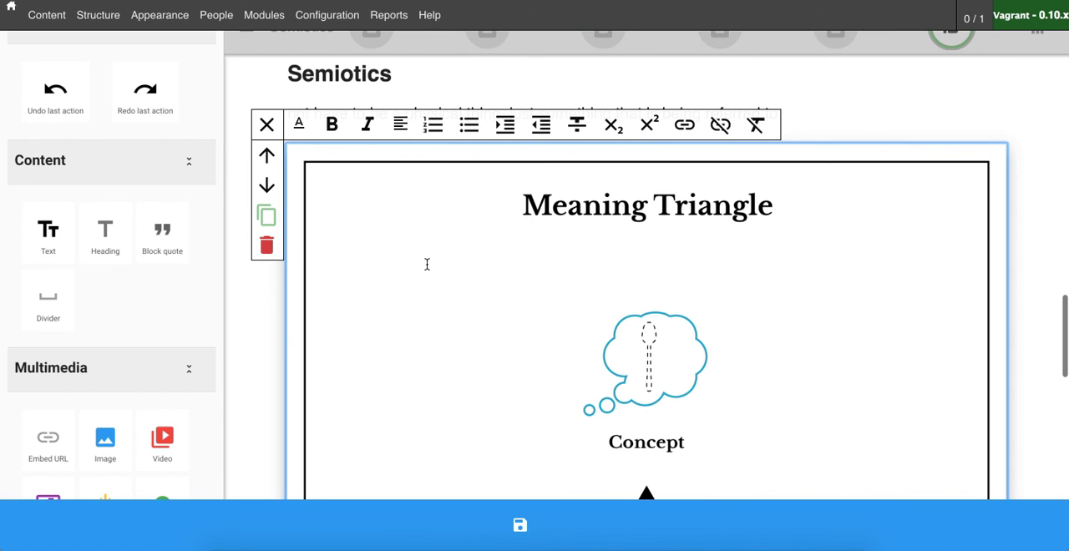
left_click(429, 205)
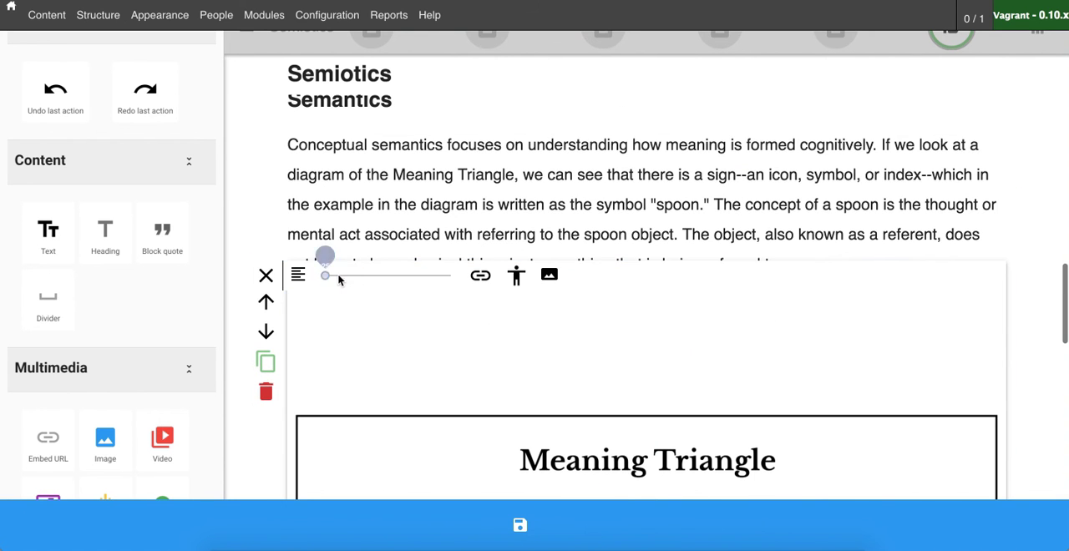